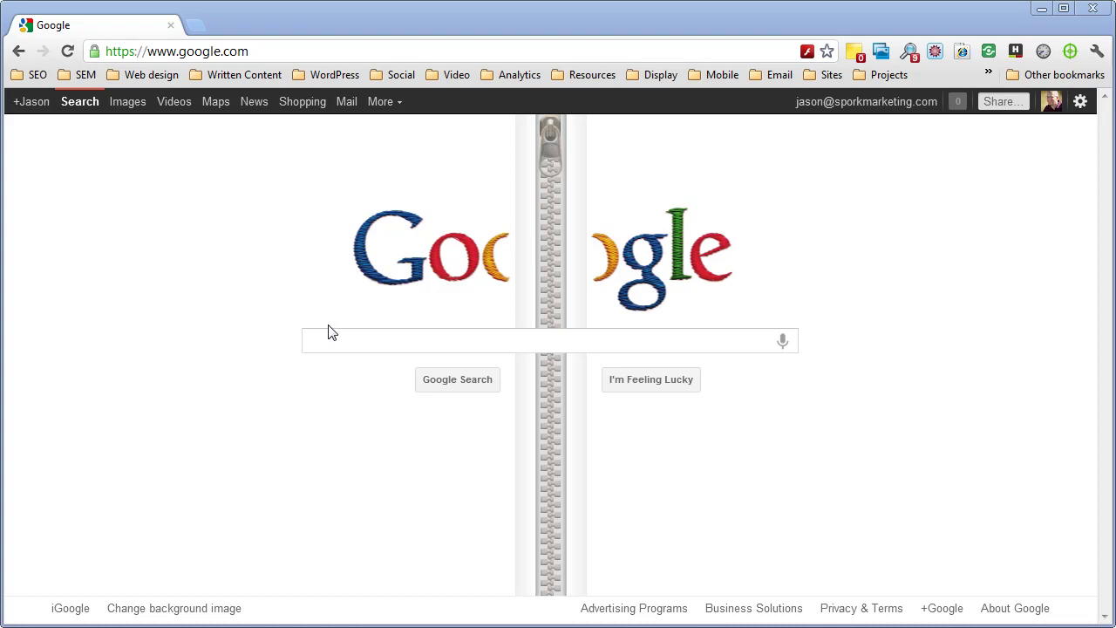
Search Google for 'google adwords keyword tool' using the suggested query
{"action": "left_click", "coordinate": [468, 341]}
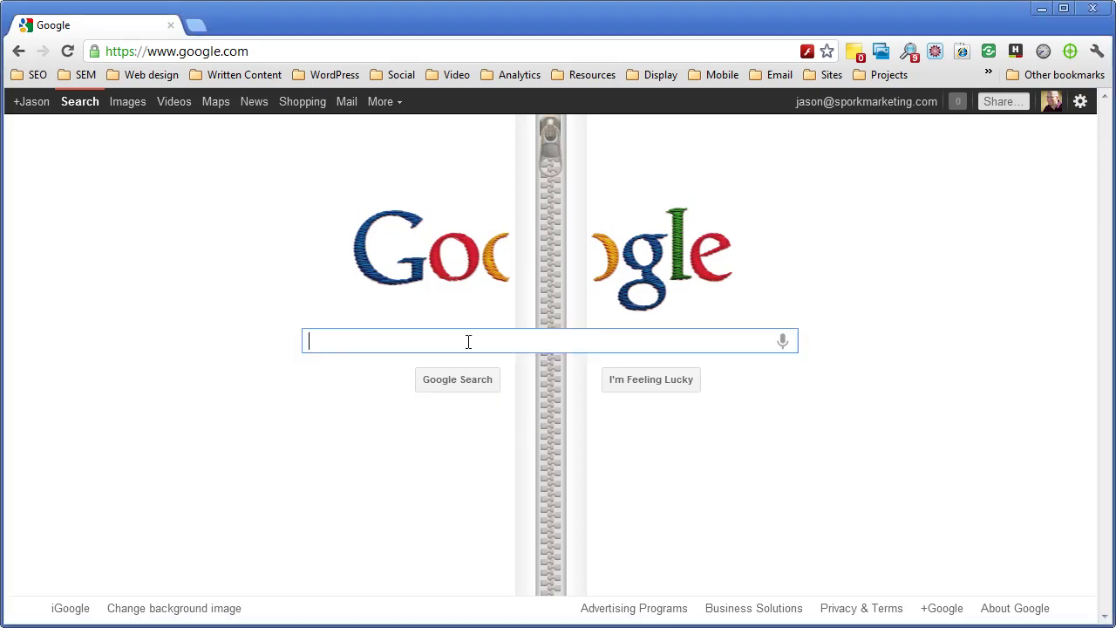
{"action": "type", "text": "googl"}
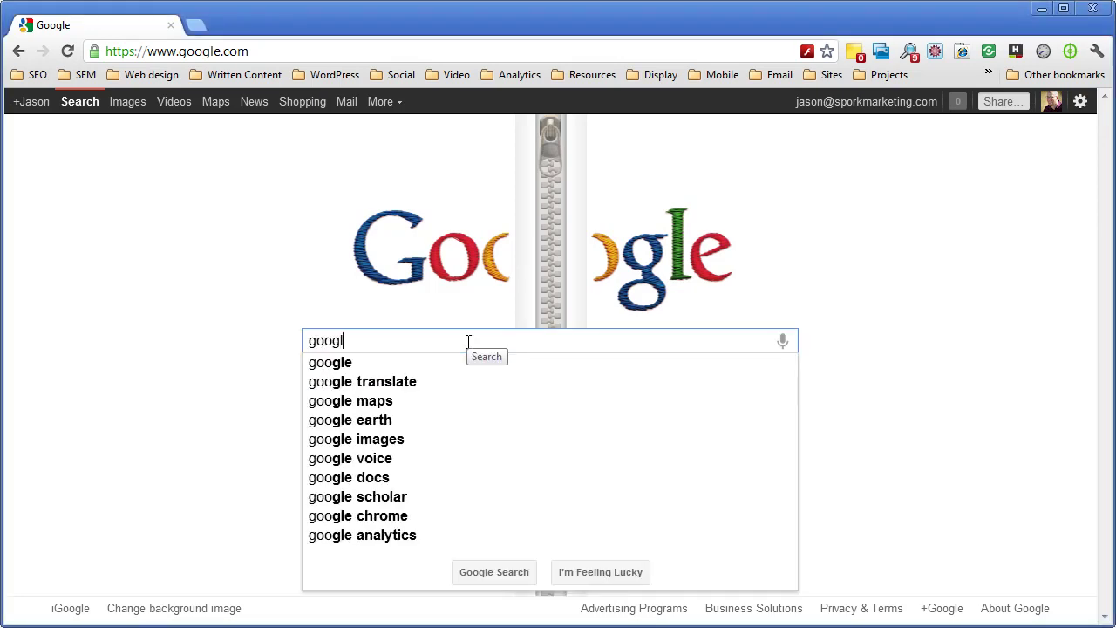
{"action": "type", "text": "e adwords "}
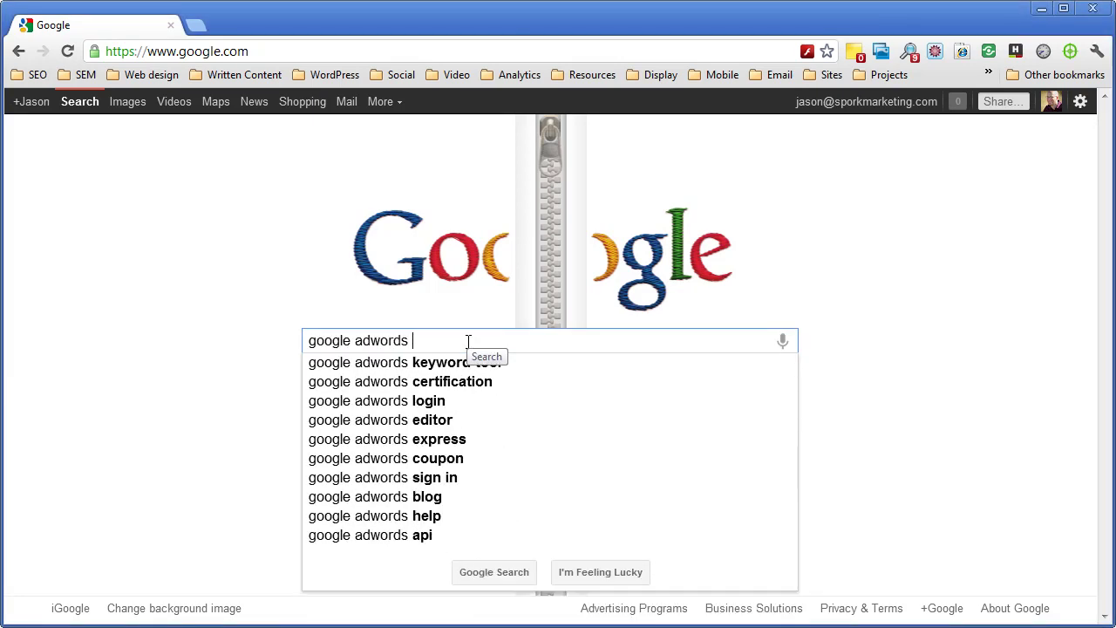
{"action": "type", "text": "key"}
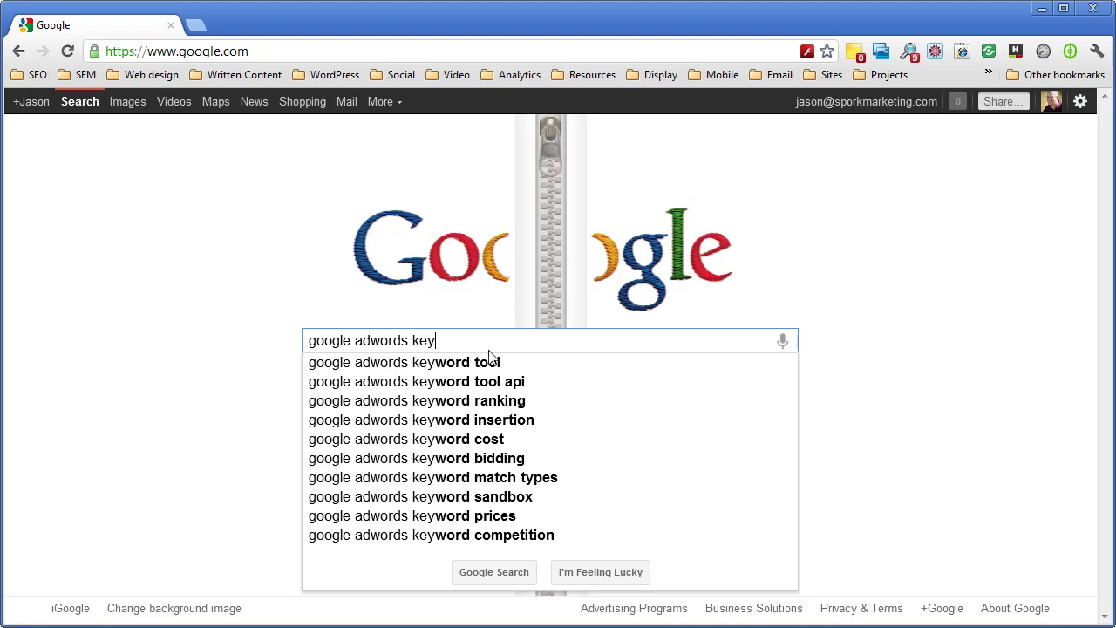
{"action": "left_click", "coordinate": [485, 363]}
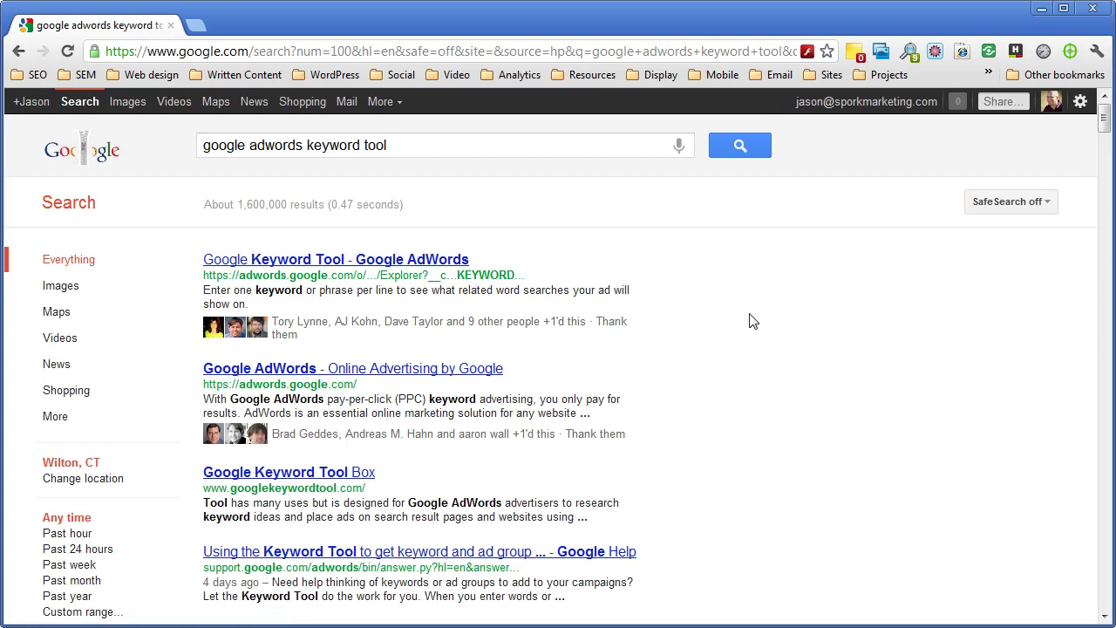
Open the 'Google Keyword Tool - Google AdWords' result and start entering the Toyota Tundra phrase
{"action": "left_click", "coordinate": [391, 264]}
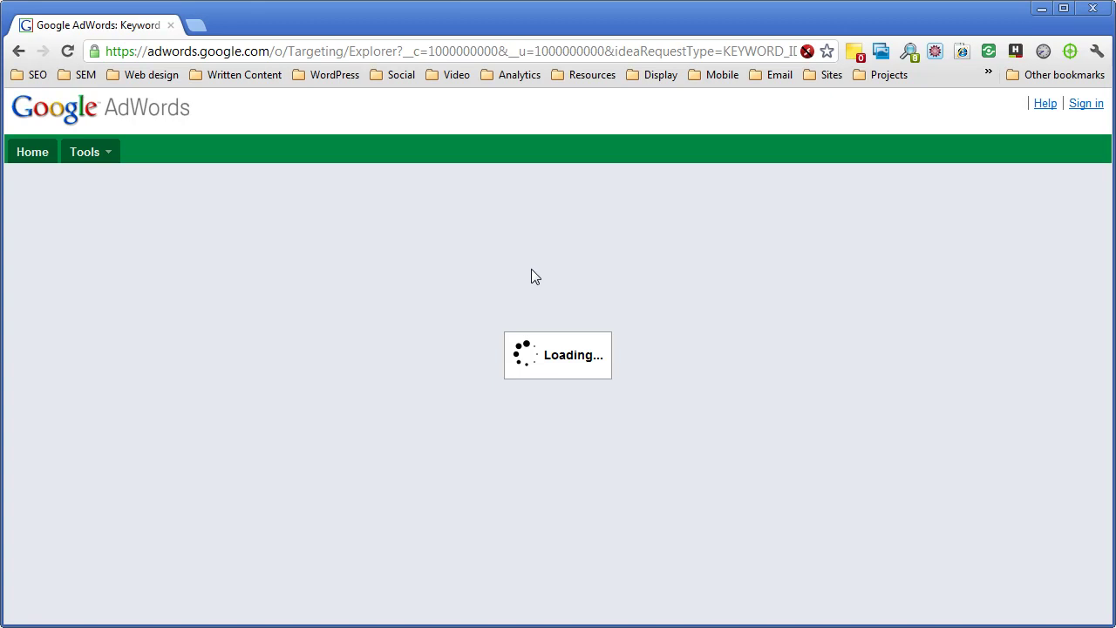
{"action": "type", "text": "toyota tundra"}
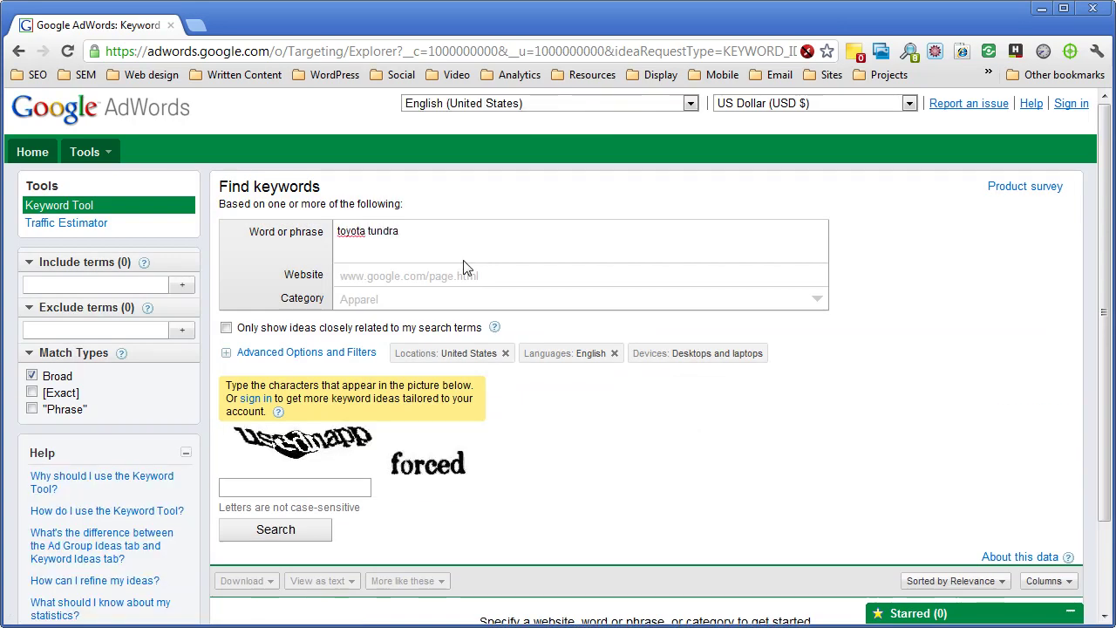
{"action": "type", "text": " exhaust syste"}
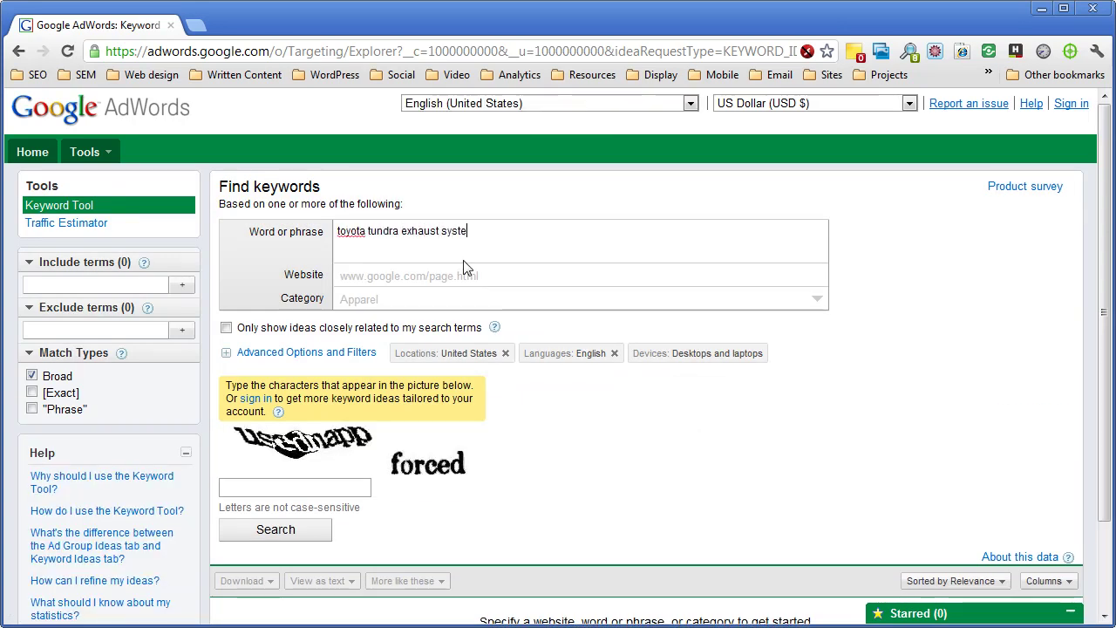
{"action": "type", "text": "m"}
Enter 'toyota tundra exhaust system', 'tundra exhaust' and 'tundra air intake' on separate lines
{"action": "key", "text": "Return"}
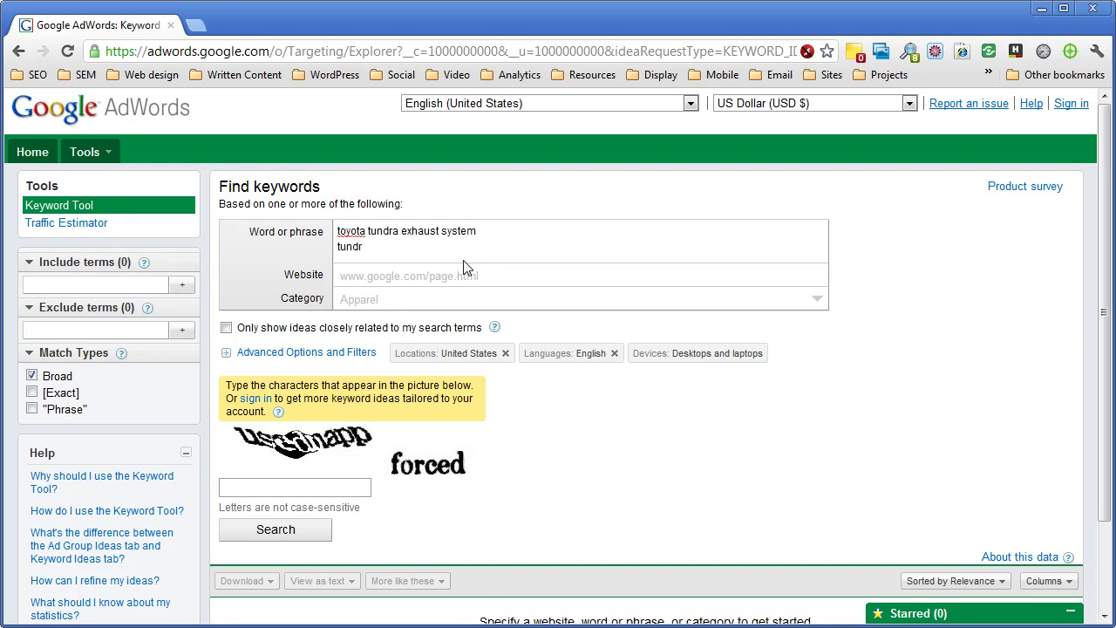
{"action": "key", "text": "BackSpace"}
{"action": "key", "text": "BackSpace"}
{"action": "key", "text": "BackSpace"}
{"action": "type", "text": "a exhaust"}
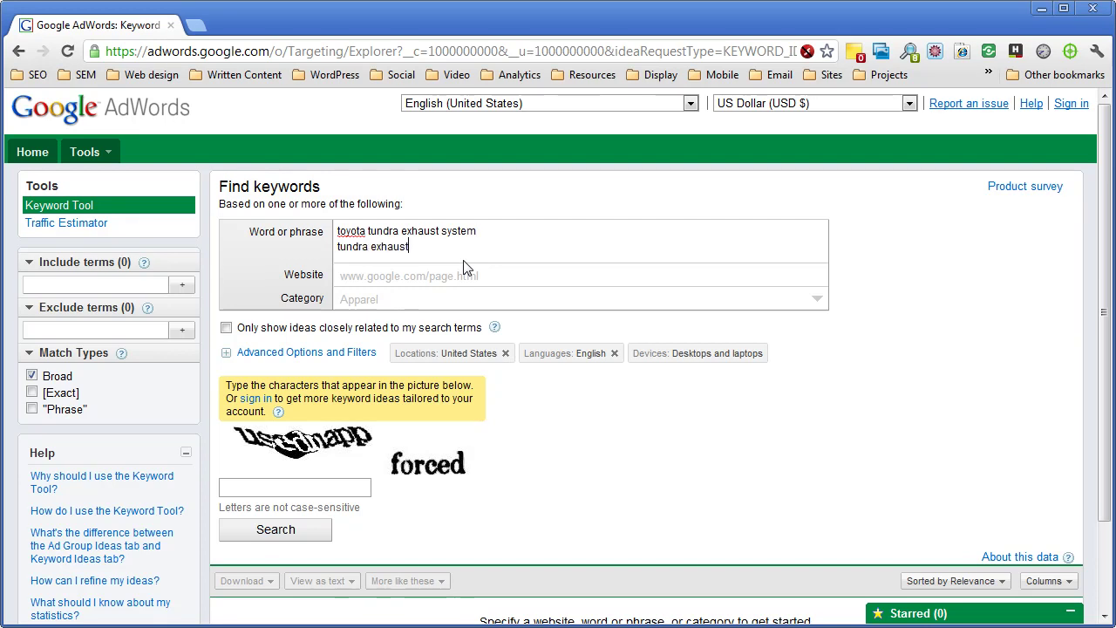
{"action": "key", "text": "Return"}
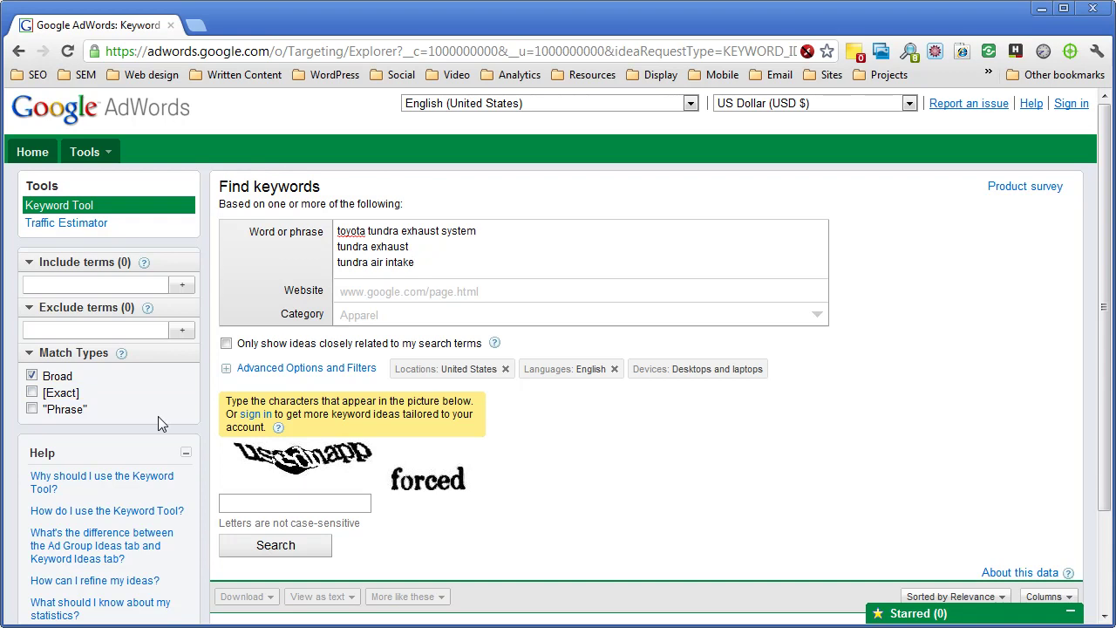
Set match type to [Exact] only, enter the captcha characters, and run the keyword search
{"action": "left_click", "coordinate": [32, 375]}
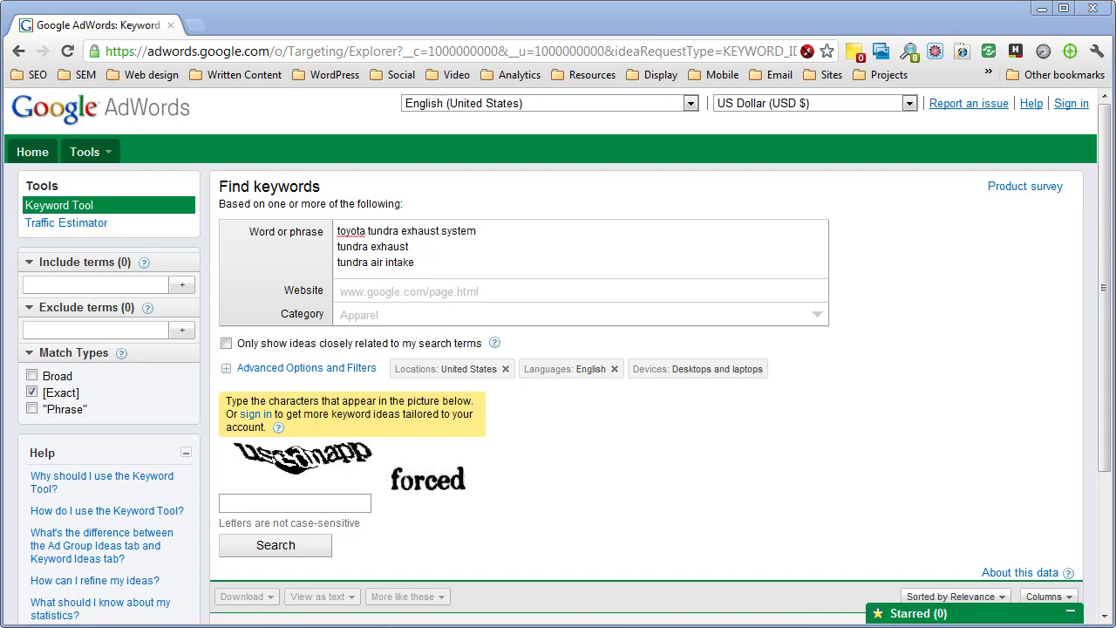
{"action": "type", "text": "ussdnapp forced"}
{"action": "left_click", "coordinate": [309, 548]}
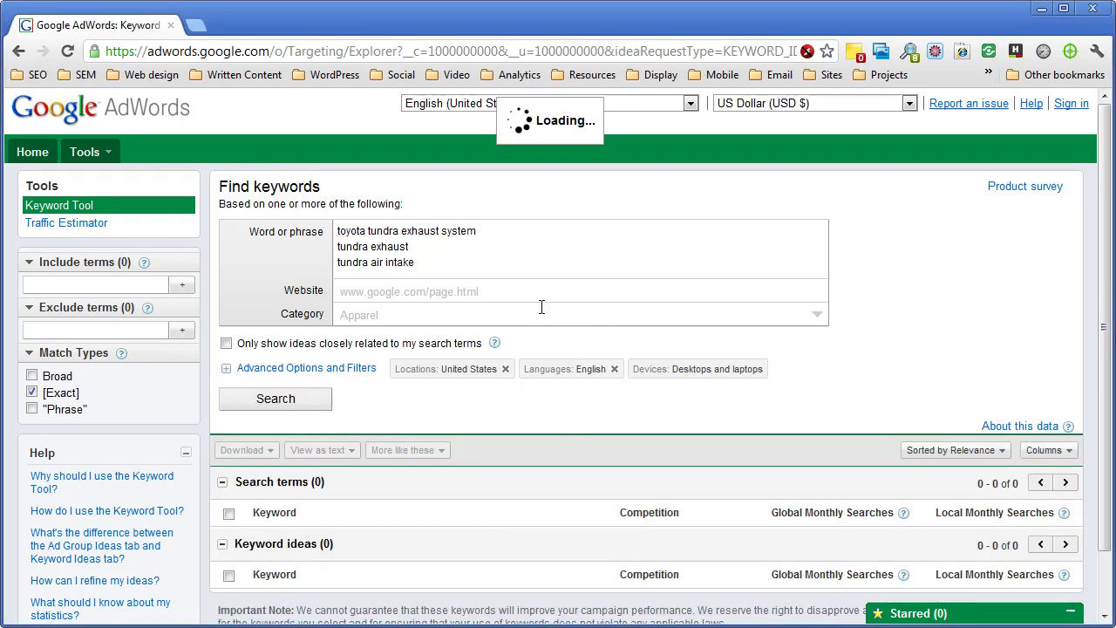
Scroll through the exact-match Search terms and Keyword ideas tables to review the results
{"action": "scroll", "coordinate": [538, 303], "scroll_direction": "down", "scroll_amount": 2}
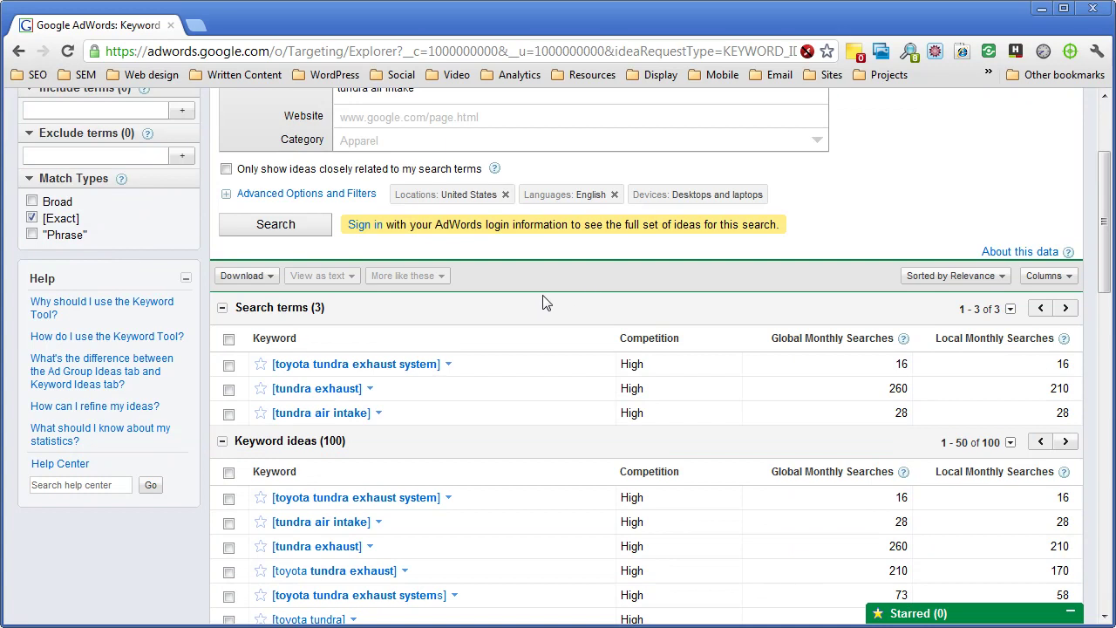
{"action": "scroll", "coordinate": [542, 301], "scroll_direction": "up", "scroll_amount": 2}
{"action": "scroll", "coordinate": [279, 209], "scroll_direction": "down", "scroll_amount": 1}
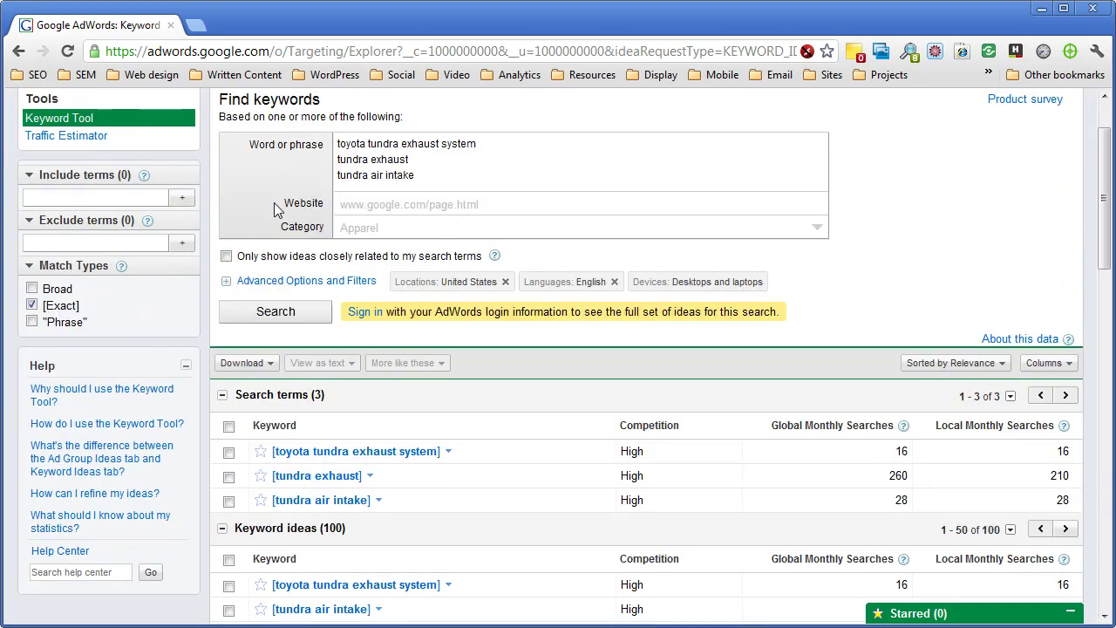
{"action": "scroll", "coordinate": [297, 226], "scroll_direction": "down", "scroll_amount": 1}
{"action": "scroll", "coordinate": [305, 253], "scroll_direction": "down", "scroll_amount": 1}
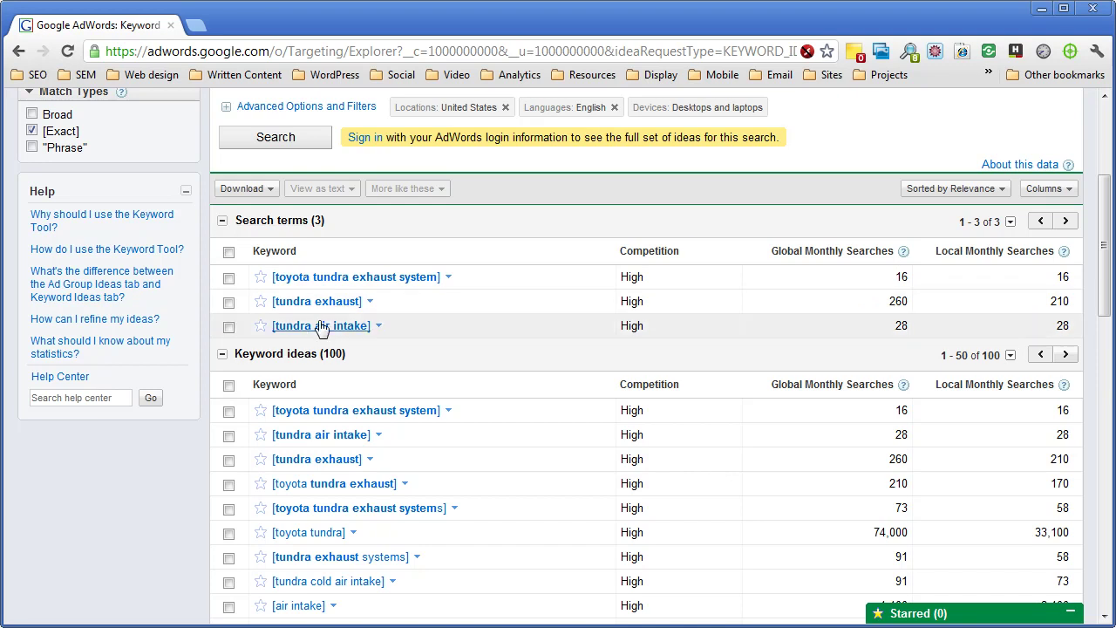
{"action": "scroll", "coordinate": [327, 325], "scroll_direction": "down", "scroll_amount": 1}
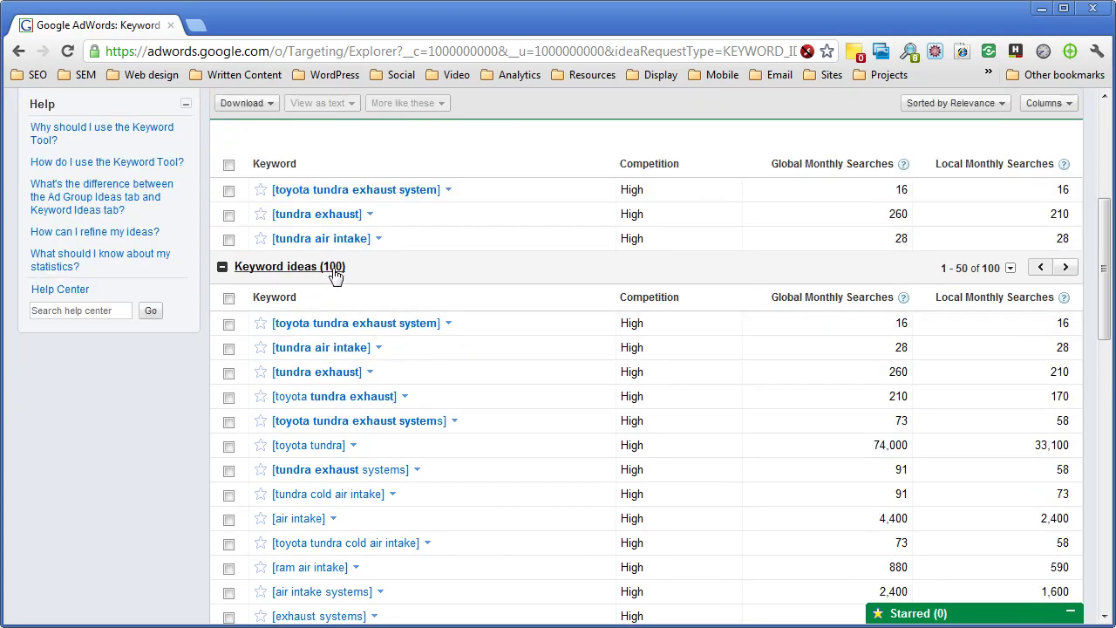
{"action": "scroll", "coordinate": [453, 295], "scroll_direction": "down", "scroll_amount": 1}
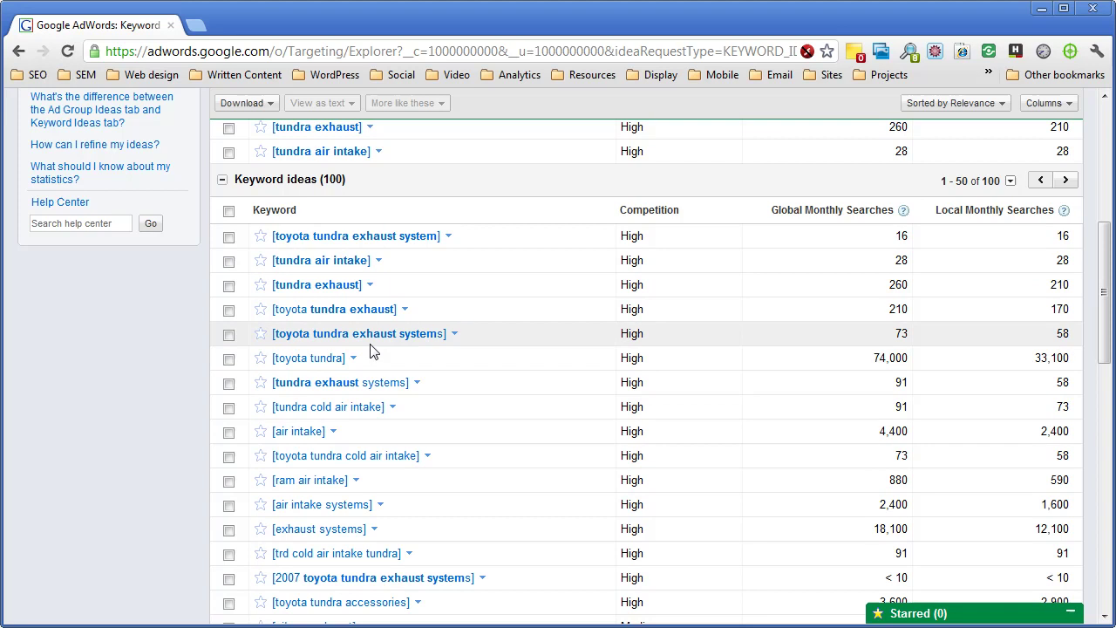
{"action": "scroll", "coordinate": [415, 370], "scroll_direction": "up", "scroll_amount": 2}
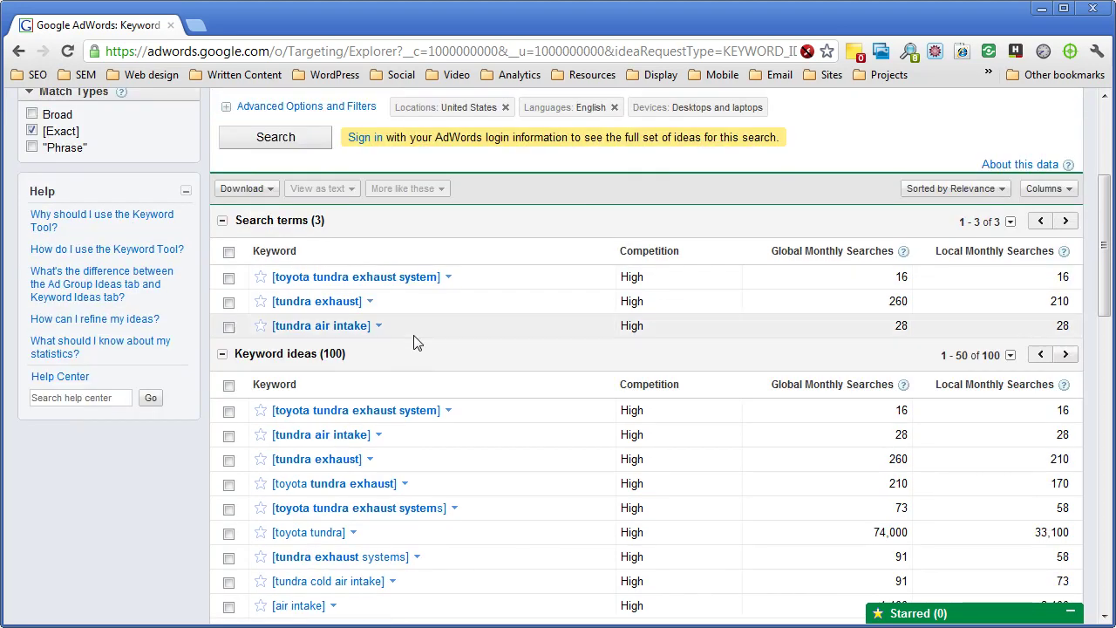
{"action": "scroll", "coordinate": [410, 361], "scroll_direction": "down", "scroll_amount": 1}
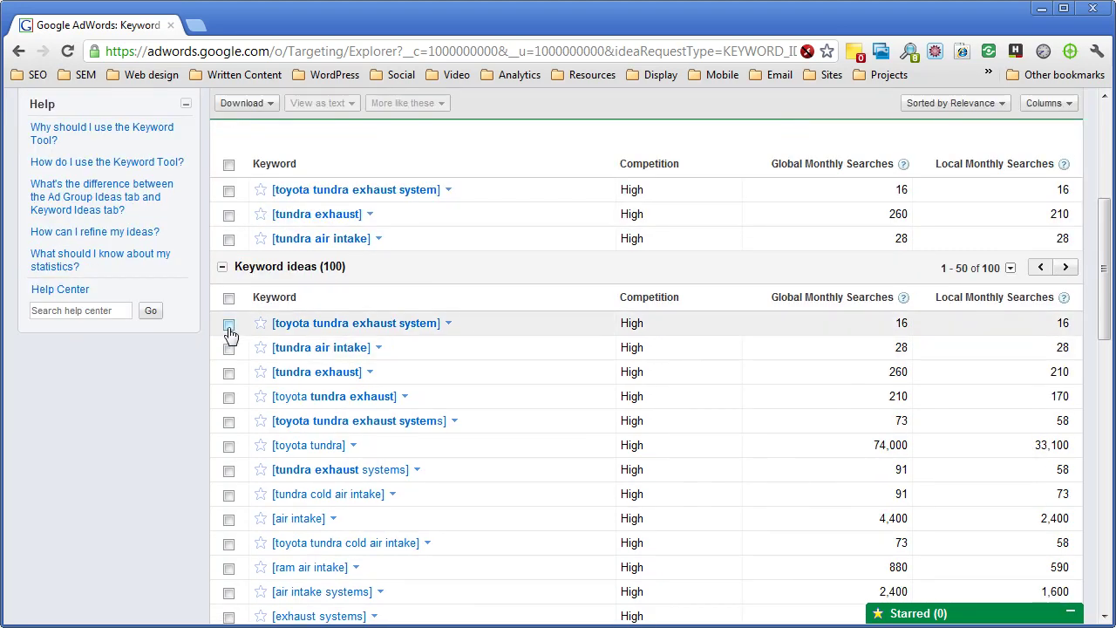
{"action": "scroll", "coordinate": [229, 334], "scroll_direction": "up", "scroll_amount": 2}
{"action": "scroll", "coordinate": [305, 287], "scroll_direction": "up", "scroll_amount": 2}
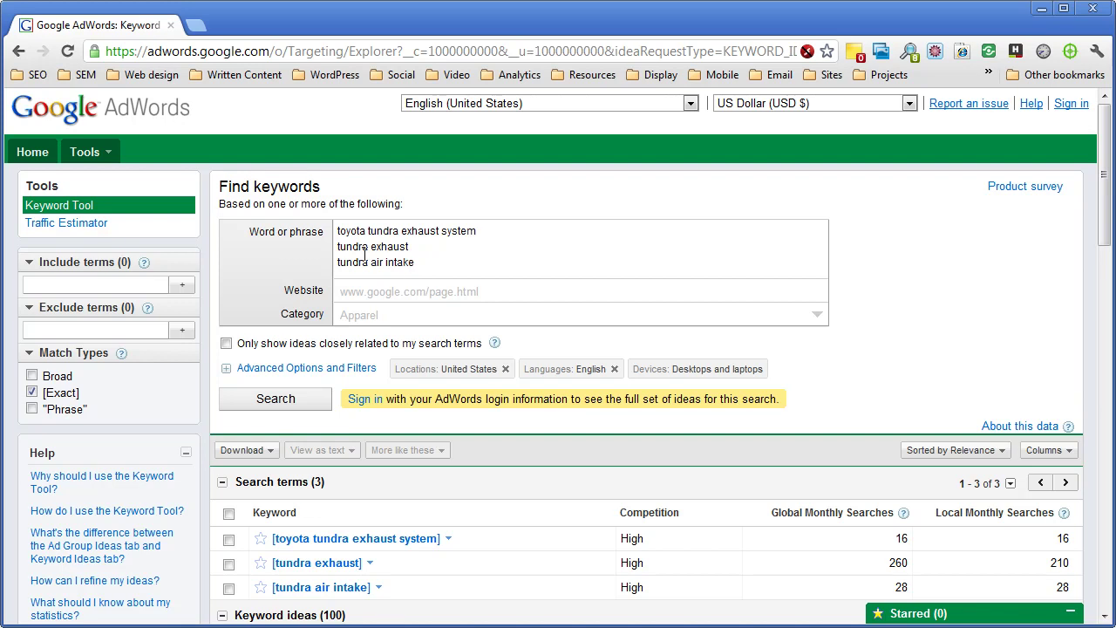
{"action": "scroll", "coordinate": [388, 369], "scroll_direction": "down", "scroll_amount": 2}
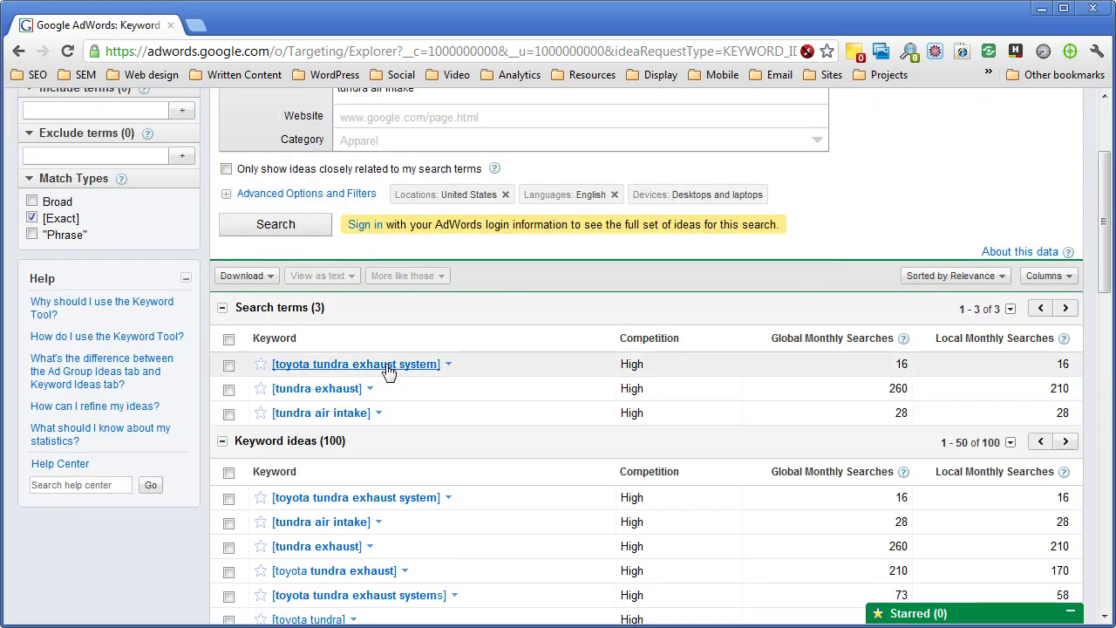
{"action": "scroll", "coordinate": [389, 366], "scroll_direction": "down", "scroll_amount": 2}
Check the core Tundra exhaust, exhaust systems, and tundra/toyota tundra cold air intake ideas
{"action": "left_click", "coordinate": [228, 325]}
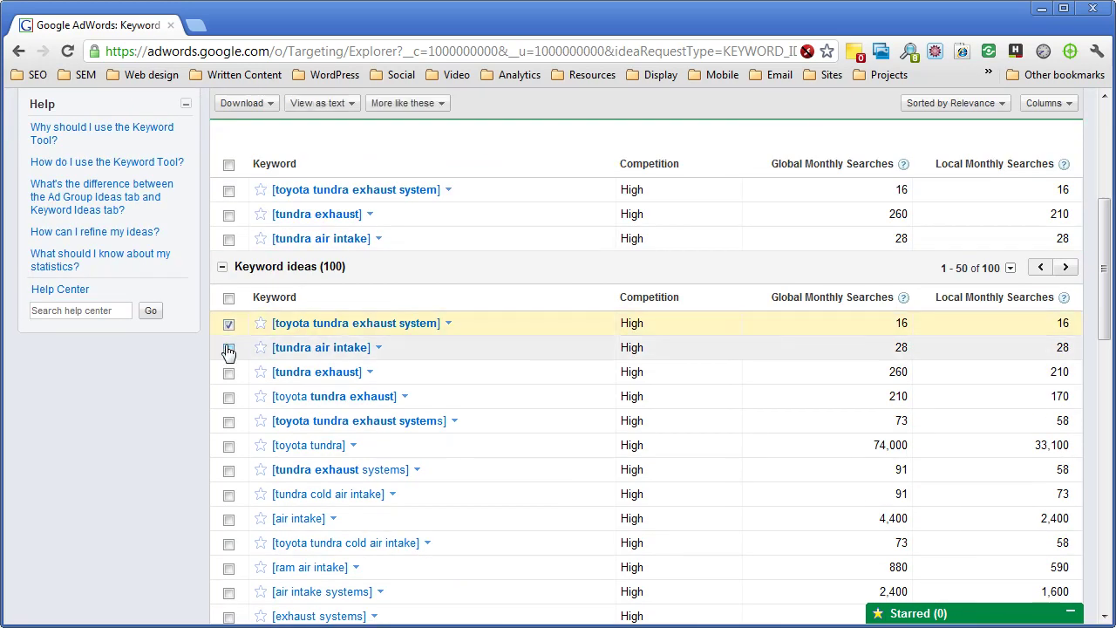
{"action": "left_click", "coordinate": [229, 349]}
{"action": "left_click", "coordinate": [226, 382]}
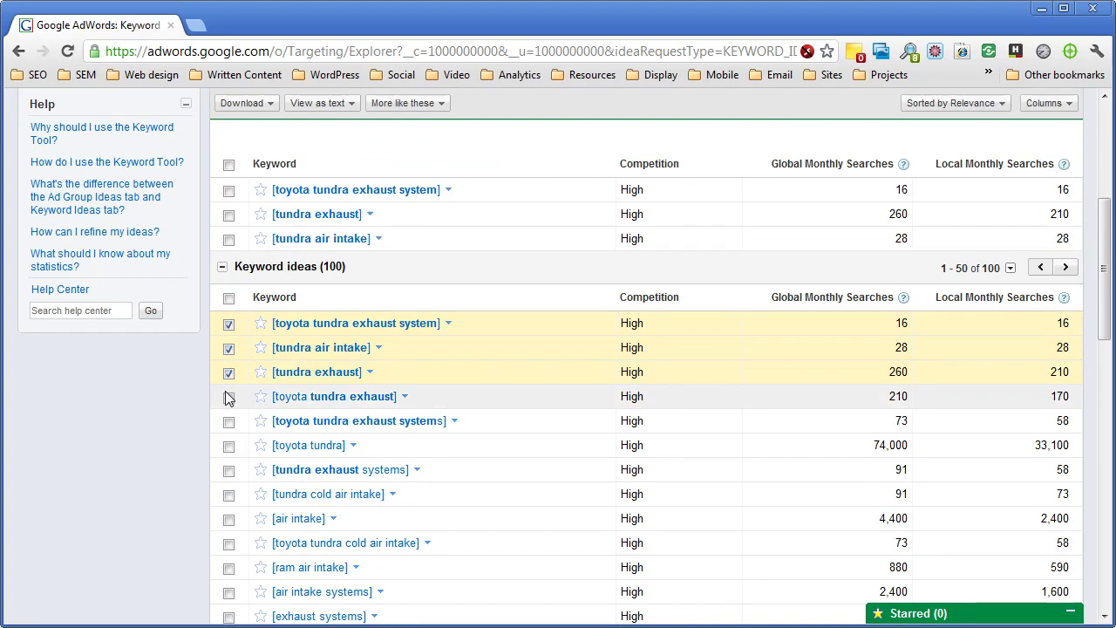
{"action": "left_click", "coordinate": [228, 398]}
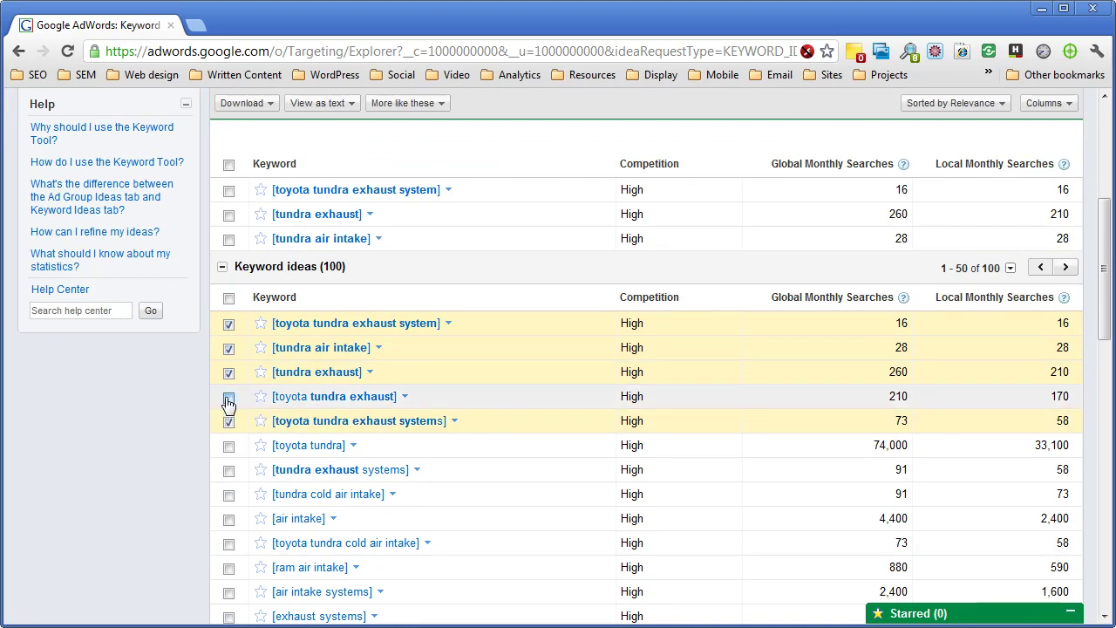
{"action": "left_click", "coordinate": [228, 422]}
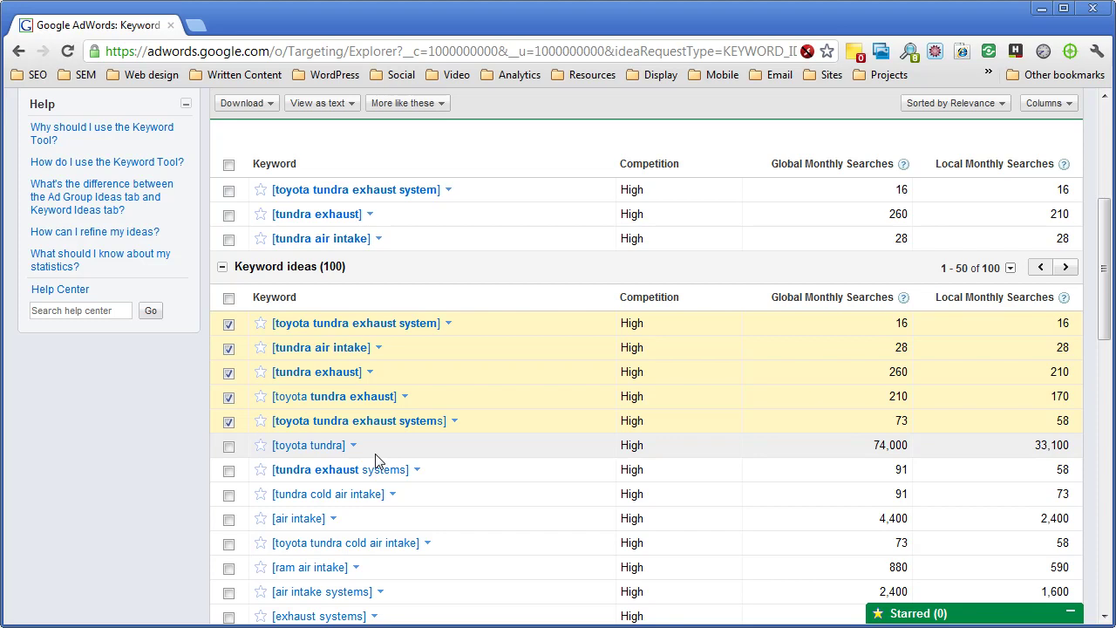
{"action": "left_click", "coordinate": [229, 471]}
{"action": "left_click", "coordinate": [230, 495]}
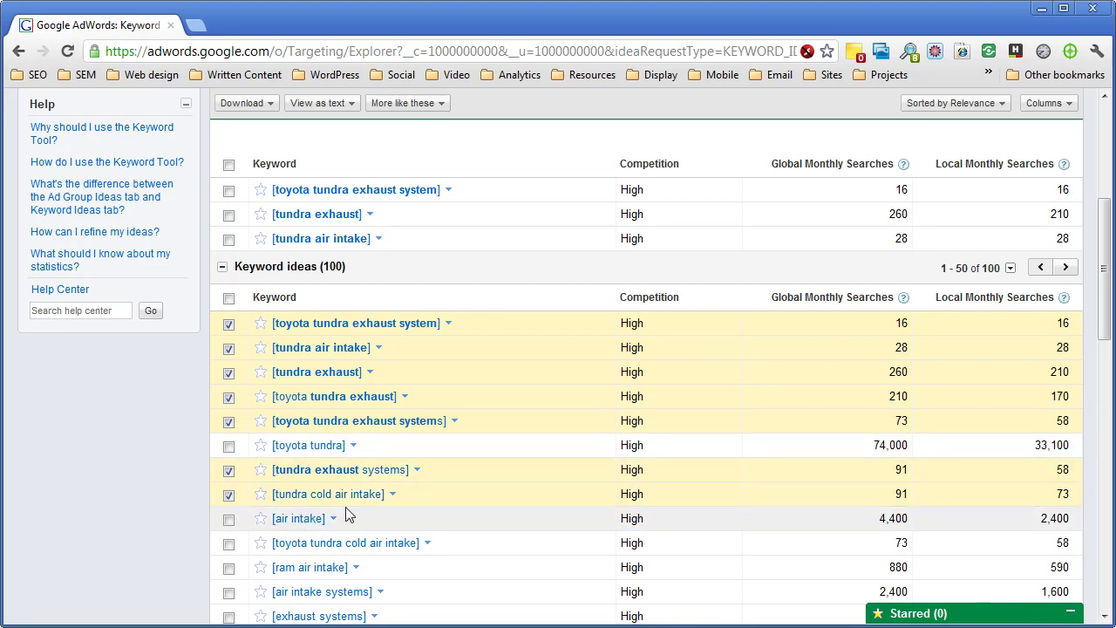
{"action": "left_click", "coordinate": [228, 545]}
Check trd cold air intake tundra plus the 2011, 2007, 2000 and TRD Tundra exhaust system ideas
{"action": "scroll", "coordinate": [401, 497], "scroll_direction": "down", "scroll_amount": 2}
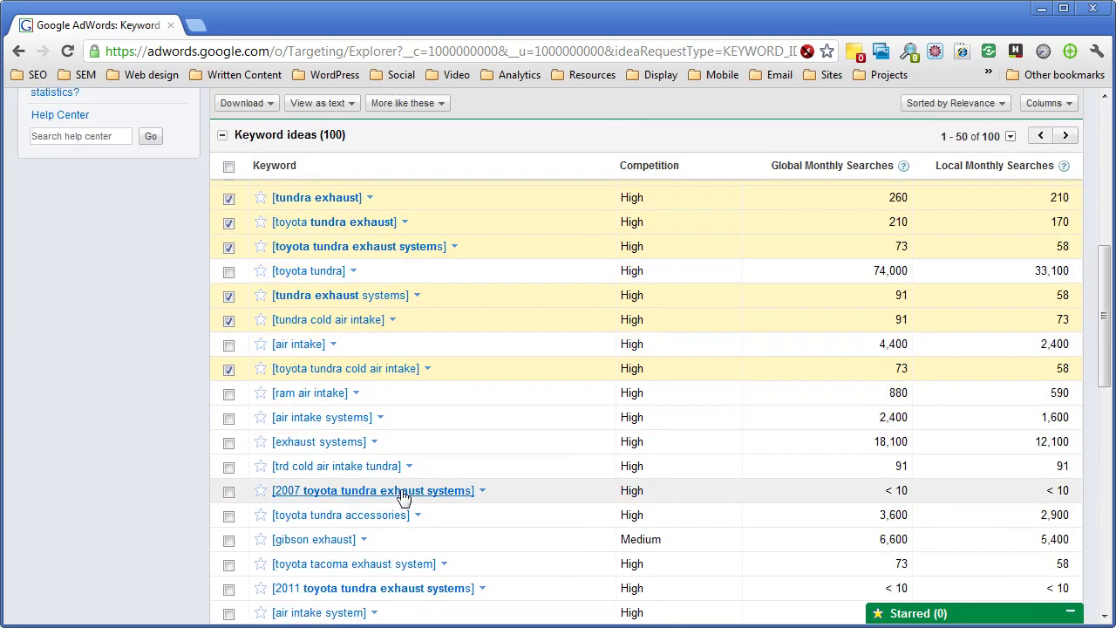
{"action": "scroll", "coordinate": [403, 493], "scroll_direction": "down", "scroll_amount": 1}
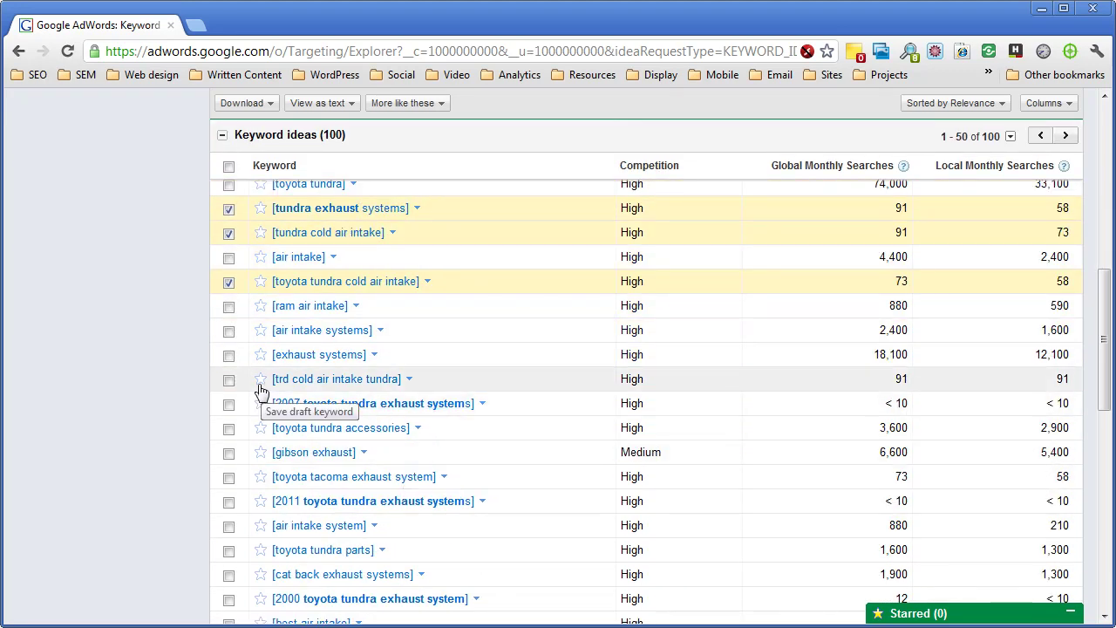
{"action": "left_click", "coordinate": [229, 381]}
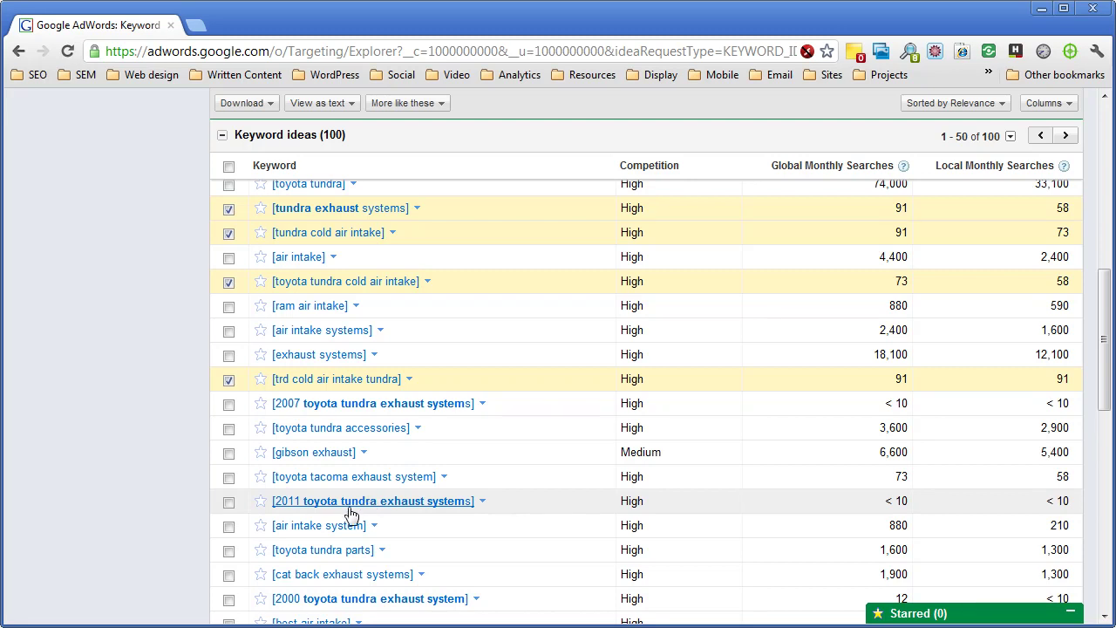
{"action": "left_click", "coordinate": [229, 502]}
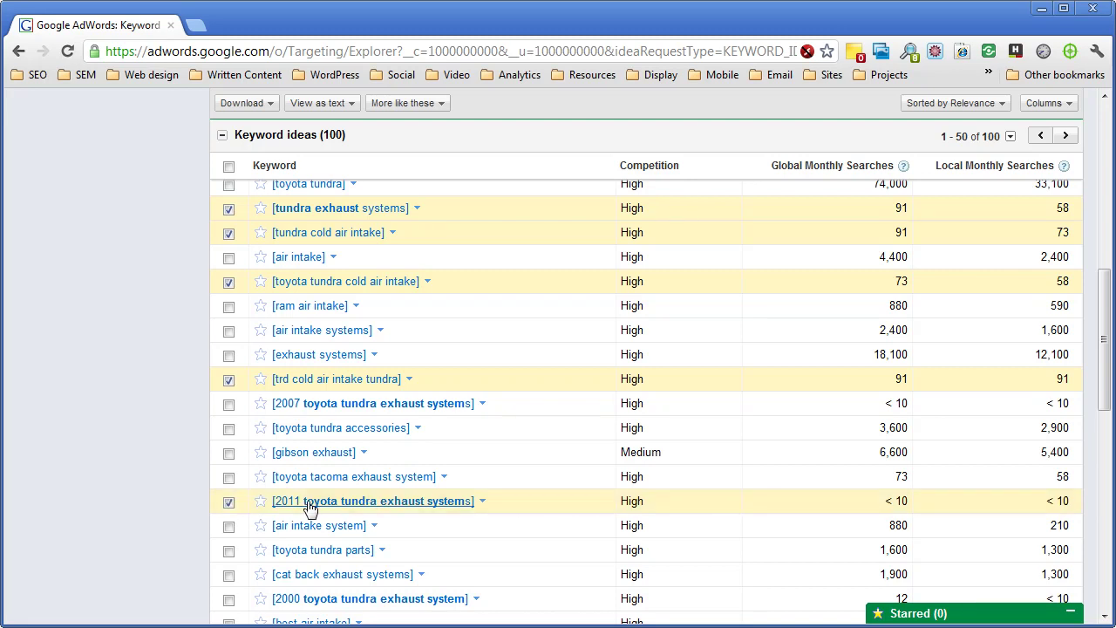
{"action": "left_click", "coordinate": [229, 405]}
{"action": "scroll", "coordinate": [240, 428], "scroll_direction": "down", "scroll_amount": 1}
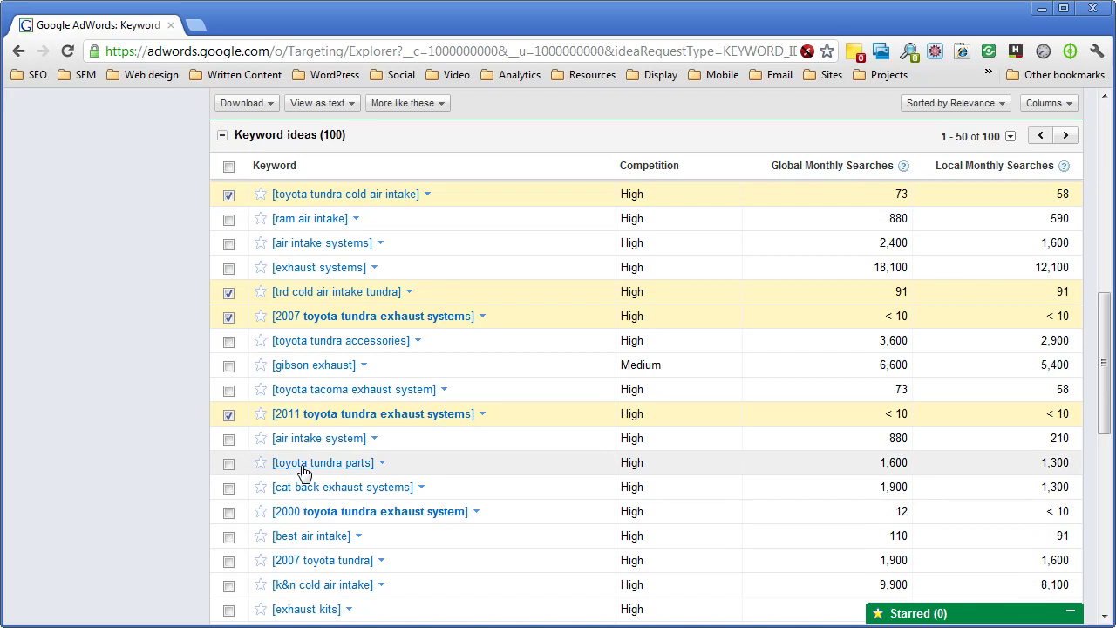
{"action": "left_click", "coordinate": [228, 513]}
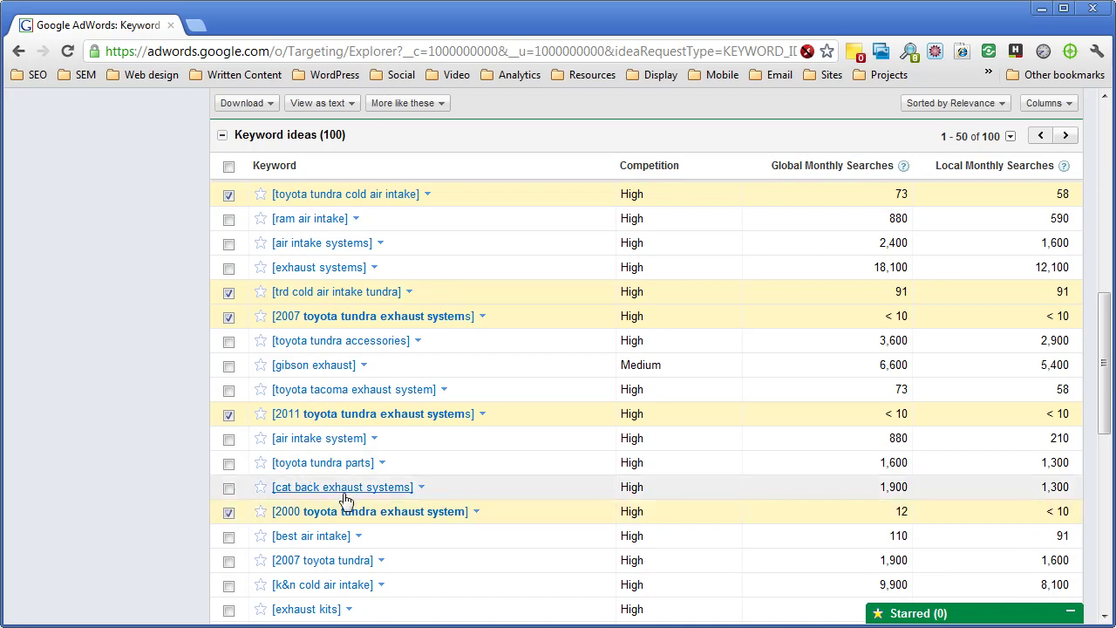
{"action": "scroll", "coordinate": [348, 498], "scroll_direction": "down", "scroll_amount": 2}
{"action": "scroll", "coordinate": [416, 494], "scroll_direction": "down", "scroll_amount": 1}
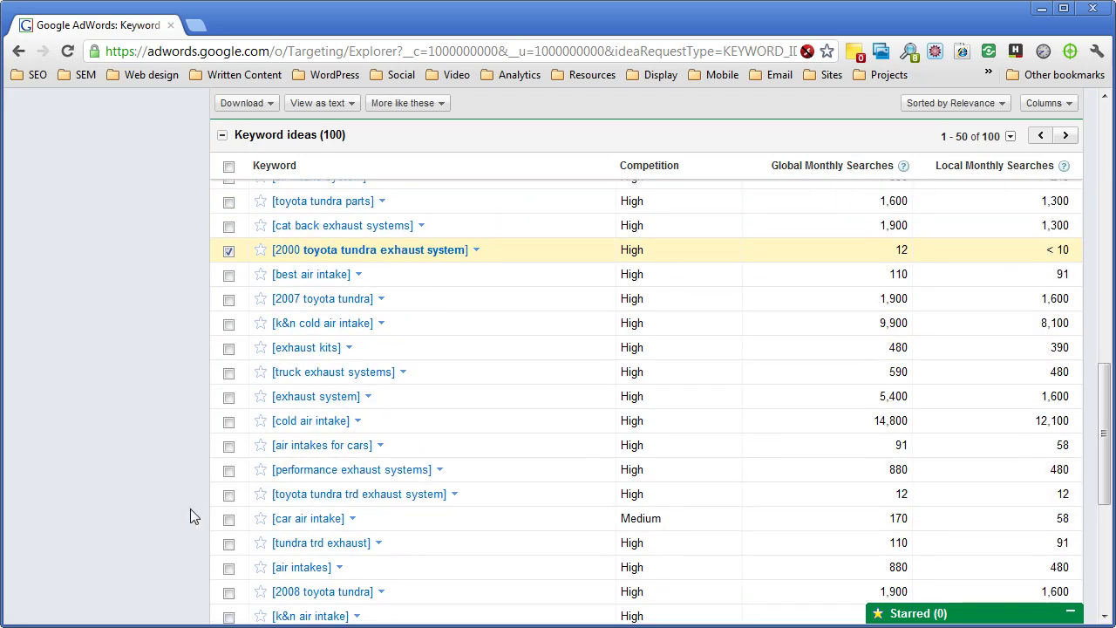
{"action": "left_click", "coordinate": [229, 494]}
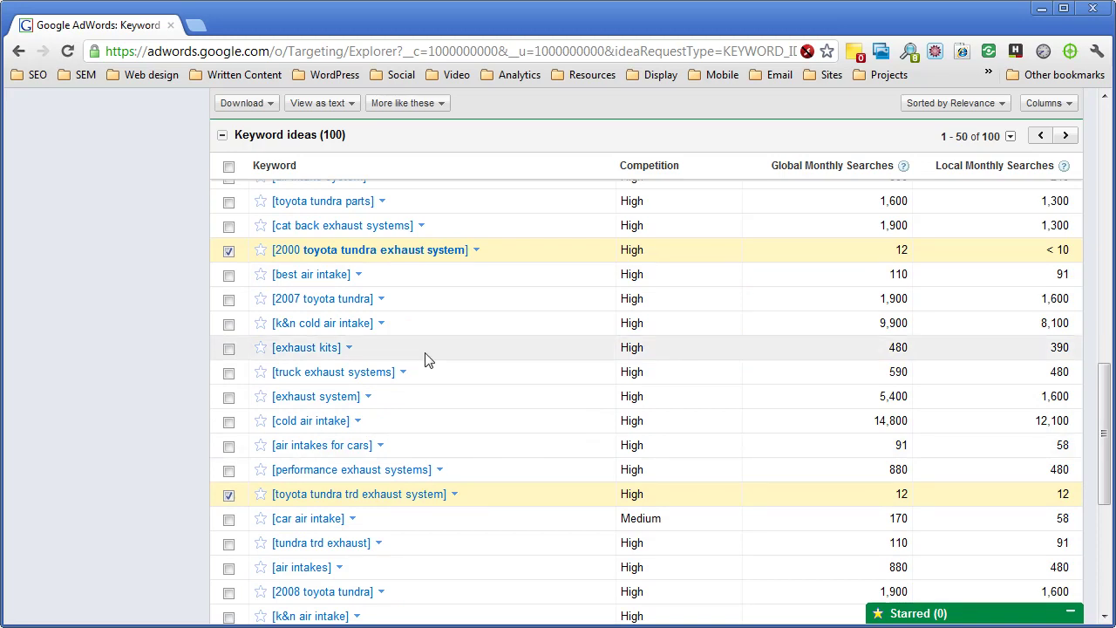
{"action": "scroll", "coordinate": [431, 370], "scroll_direction": "down", "scroll_amount": 1}
{"action": "scroll", "coordinate": [428, 397], "scroll_direction": "down", "scroll_amount": 1}
Rerun the search with the checked keywords via More like these > Selected
{"action": "scroll", "coordinate": [523, 410], "scroll_direction": "up", "scroll_amount": 4}
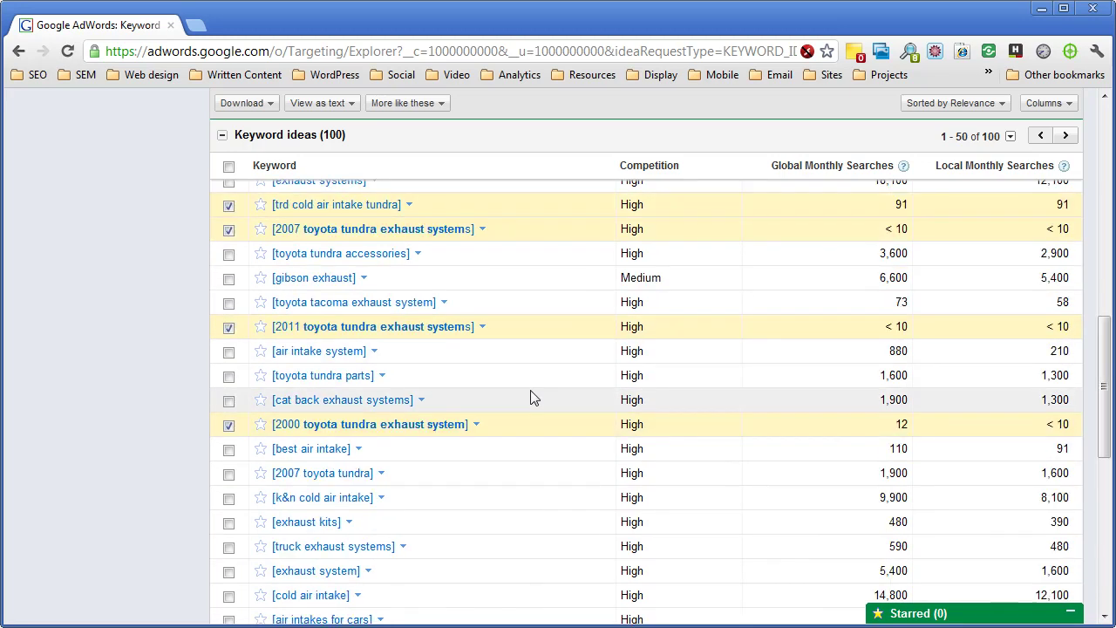
{"action": "scroll", "coordinate": [530, 396], "scroll_direction": "up", "scroll_amount": 6}
{"action": "left_click", "coordinate": [408, 450]}
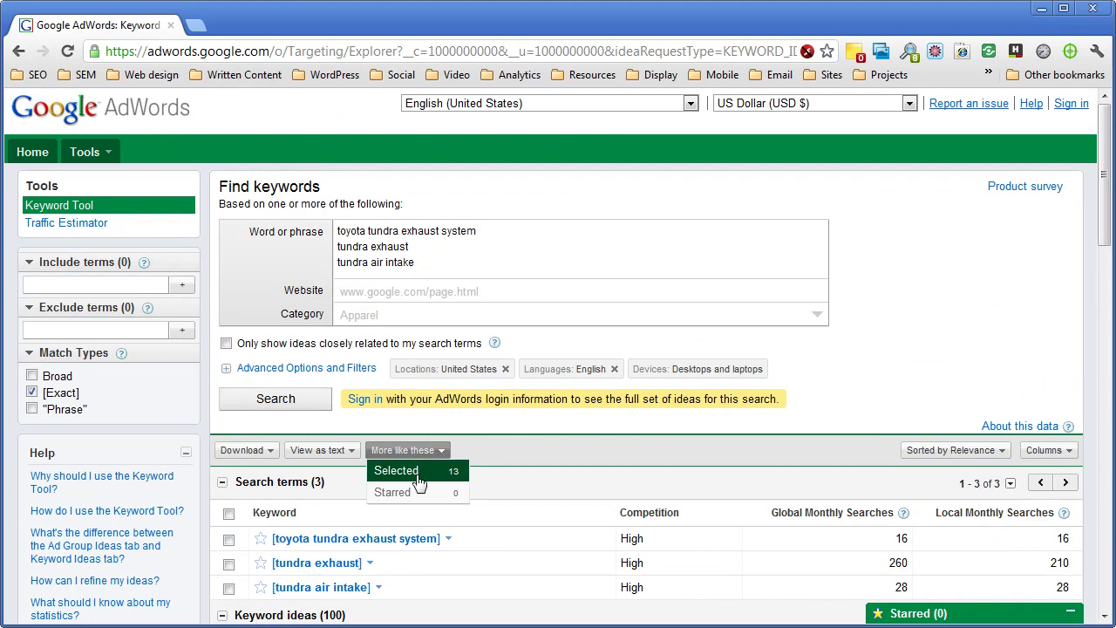
{"action": "left_click", "coordinate": [434, 479]}
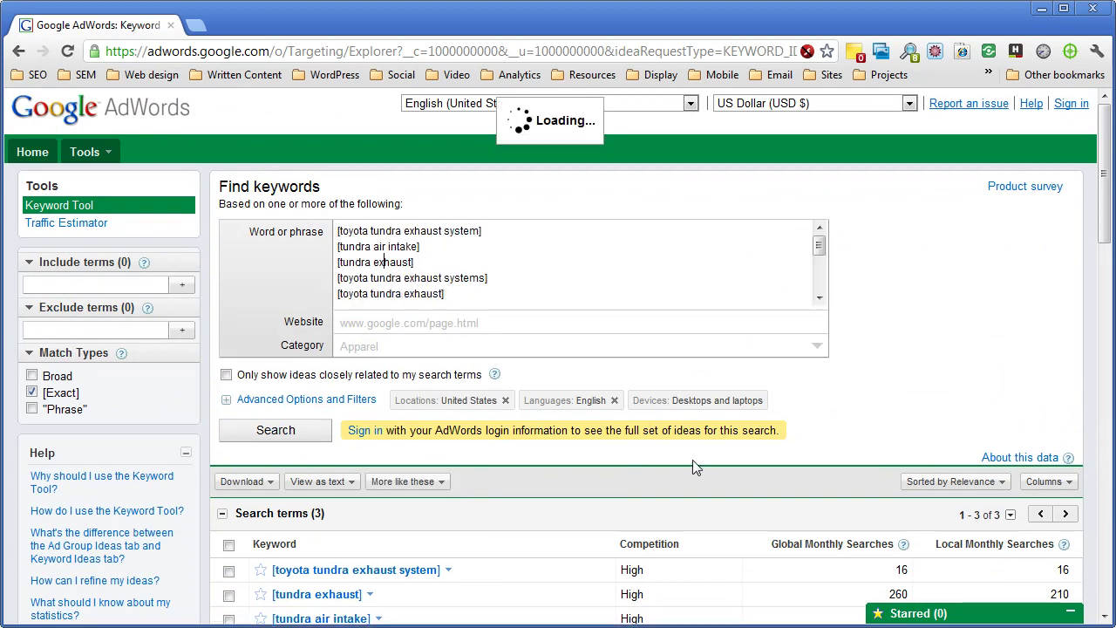
Scroll through the refreshed 13 search terms and 100 new keyword ideas
{"action": "scroll", "coordinate": [586, 478], "scroll_direction": "down", "scroll_amount": 3}
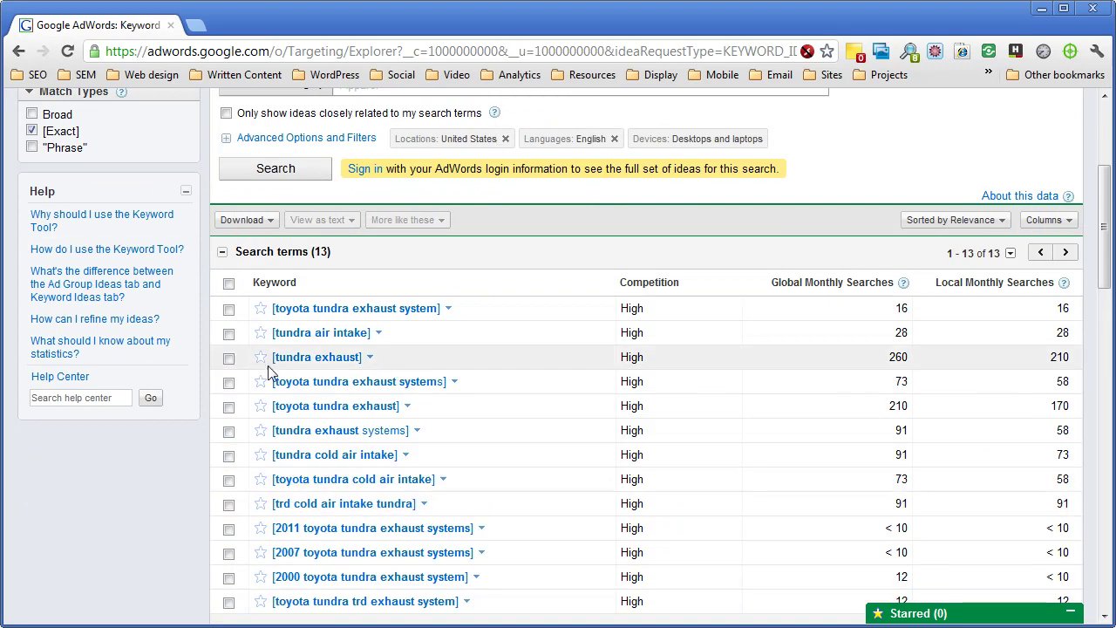
{"action": "scroll", "coordinate": [432, 492], "scroll_direction": "down", "scroll_amount": 1}
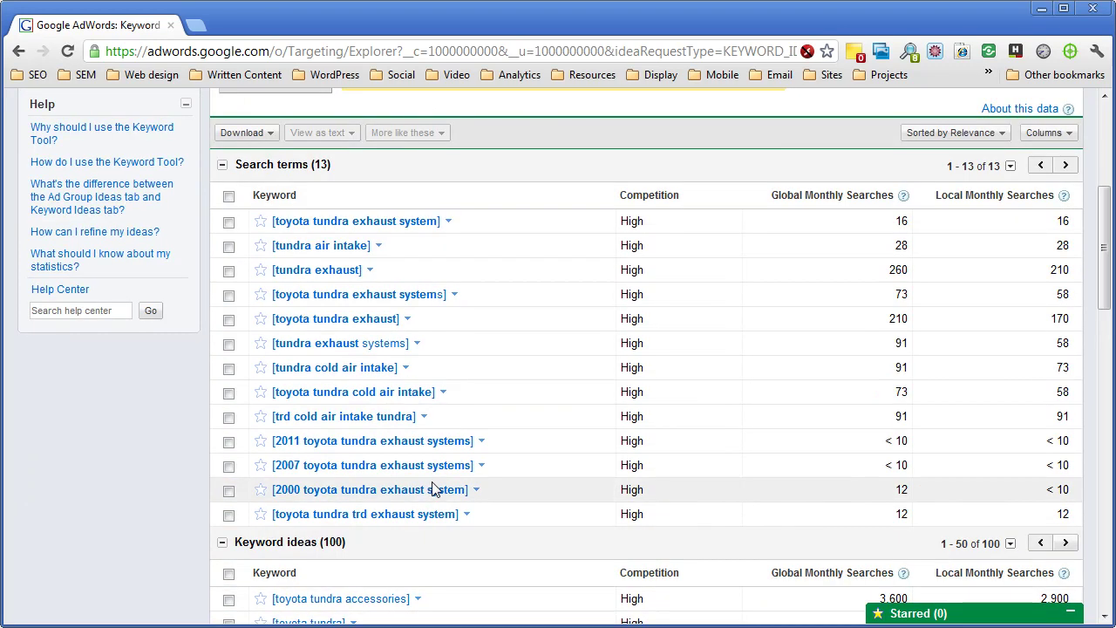
{"action": "scroll", "coordinate": [497, 289], "scroll_direction": "up", "scroll_amount": 3}
{"action": "scroll", "coordinate": [439, 341], "scroll_direction": "up", "scroll_amount": 1}
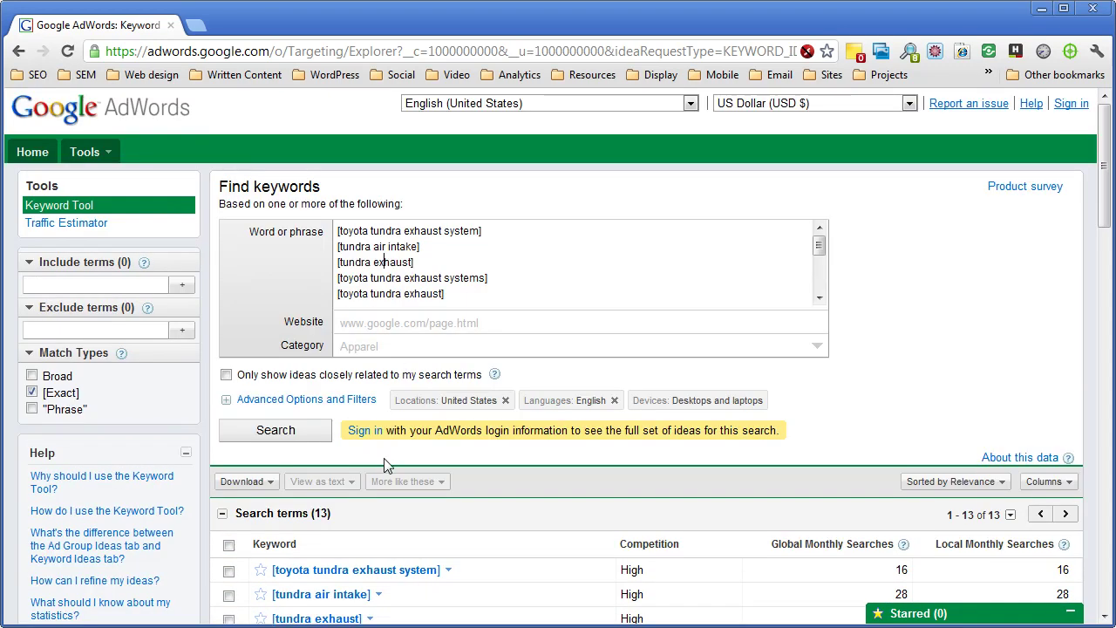
{"action": "scroll", "coordinate": [438, 459], "scroll_direction": "down", "scroll_amount": 2}
{"action": "scroll", "coordinate": [439, 460], "scroll_direction": "down", "scroll_amount": 2}
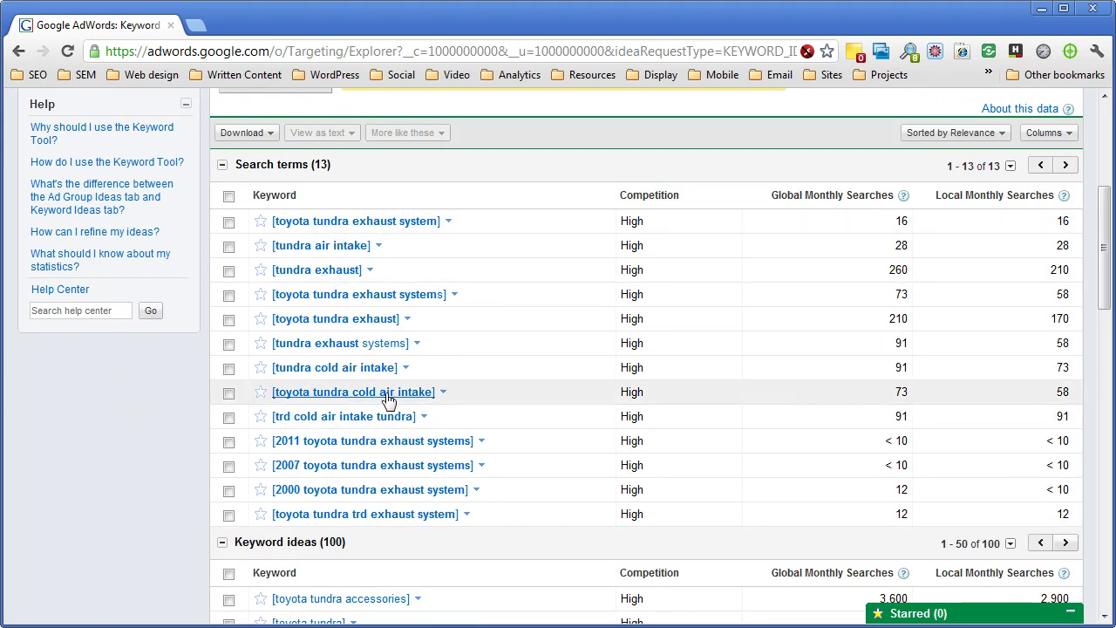
{"action": "scroll", "coordinate": [390, 409], "scroll_direction": "down", "scroll_amount": 1}
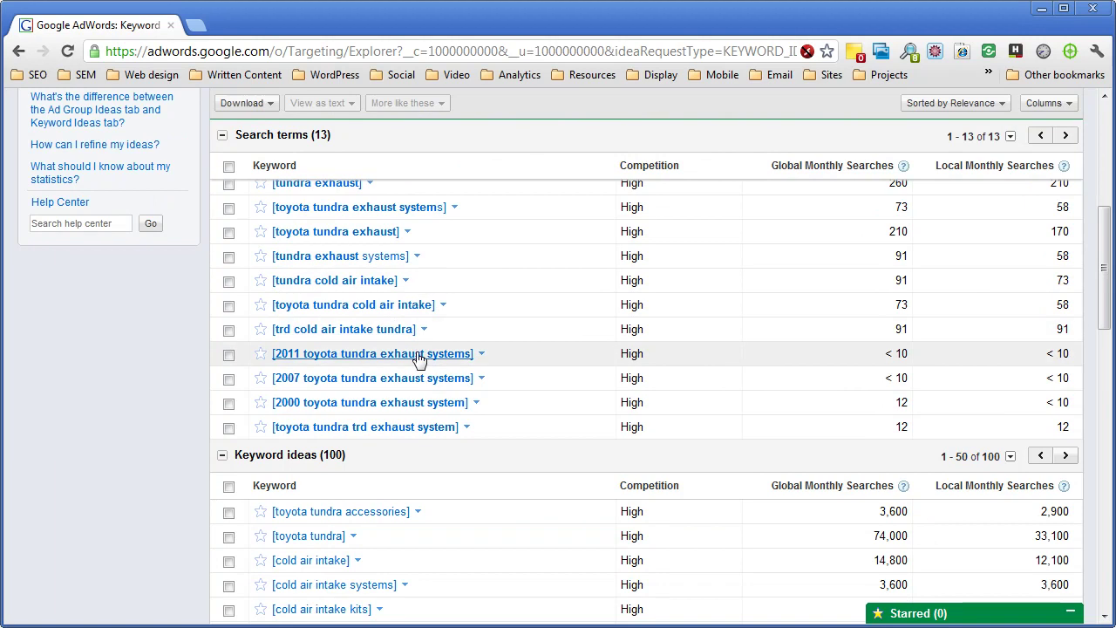
{"action": "scroll", "coordinate": [411, 383], "scroll_direction": "down", "scroll_amount": 1}
{"action": "scroll", "coordinate": [419, 386], "scroll_direction": "down", "scroll_amount": 1}
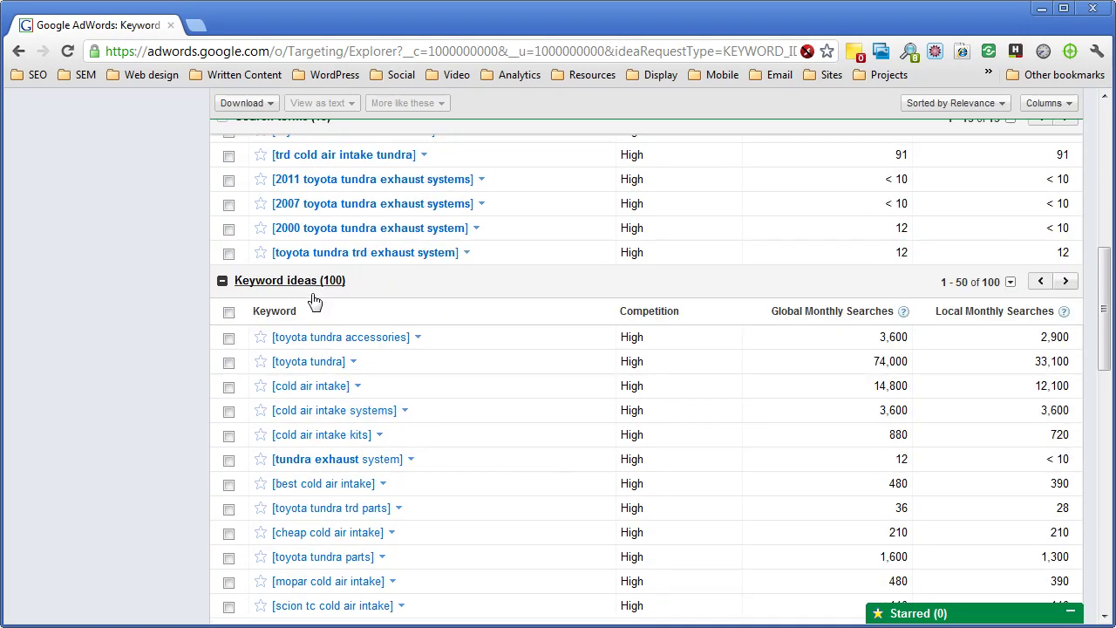
Check the [tundra exhaust system] and [toyota tundra dual exhaust] keyword ideas
{"action": "left_click", "coordinate": [228, 461]}
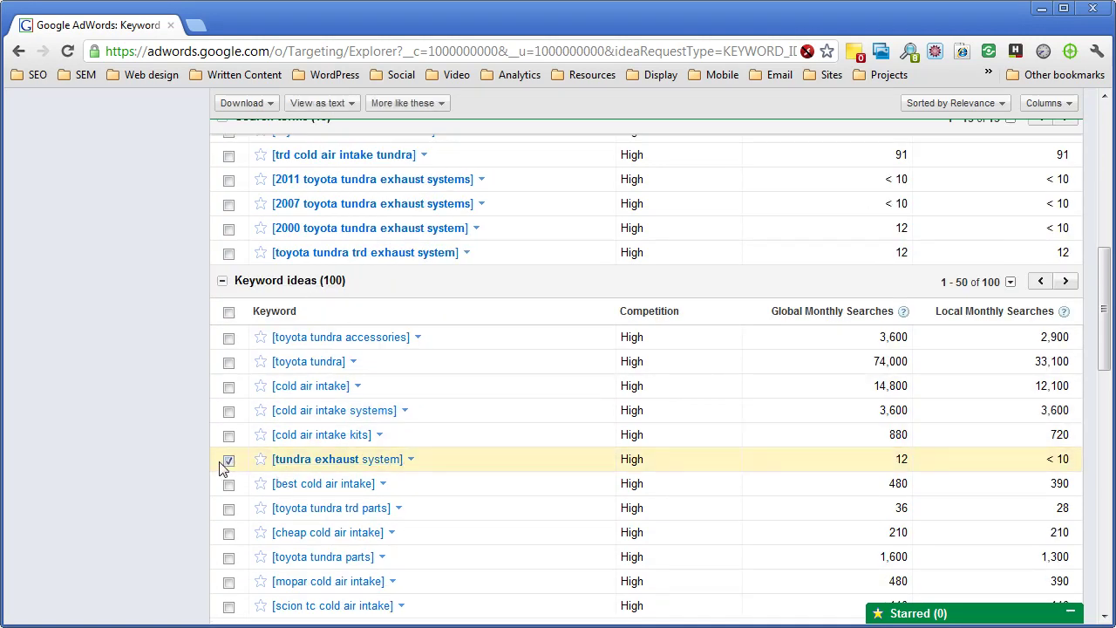
{"action": "scroll", "coordinate": [225, 436], "scroll_direction": "down", "scroll_amount": 1}
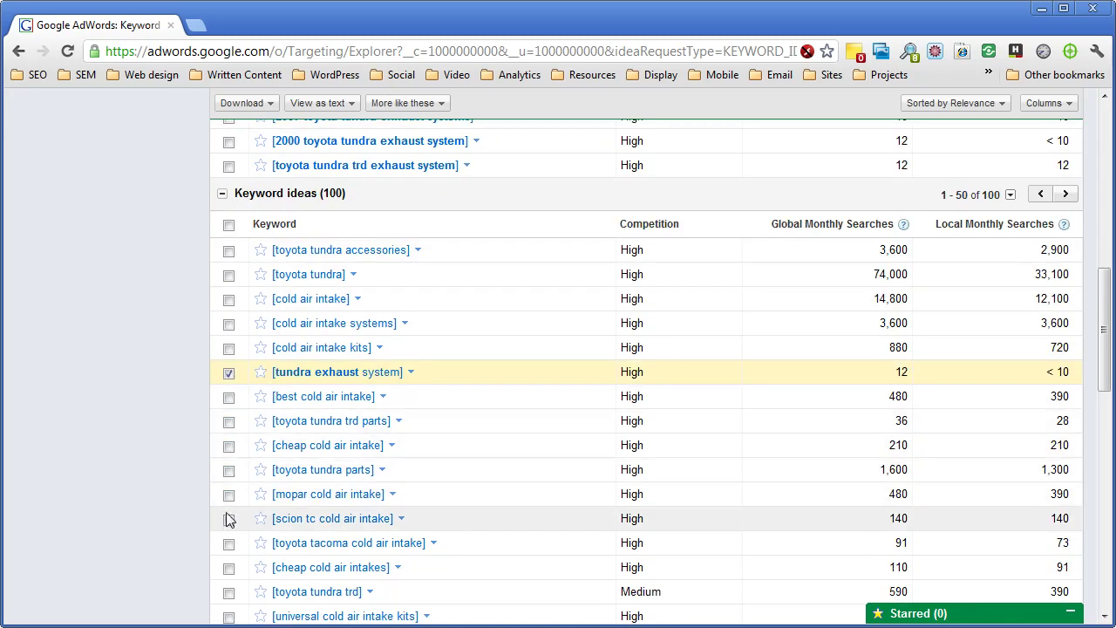
{"action": "scroll", "coordinate": [228, 527], "scroll_direction": "down", "scroll_amount": 1}
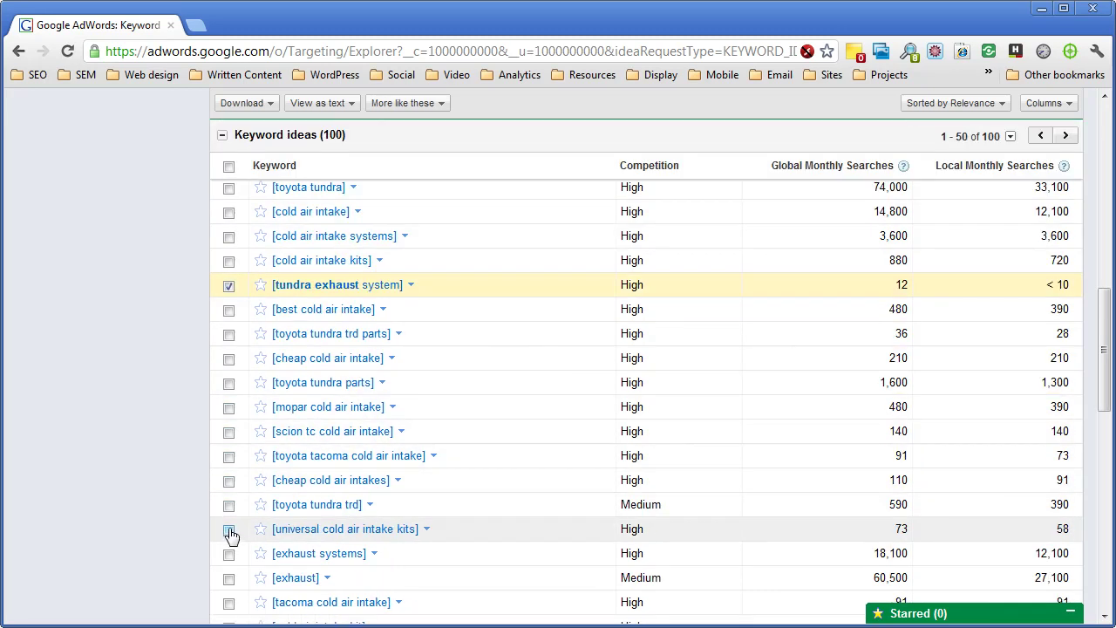
{"action": "scroll", "coordinate": [231, 534], "scroll_direction": "down", "scroll_amount": 1}
{"action": "scroll", "coordinate": [231, 536], "scroll_direction": "down", "scroll_amount": 1}
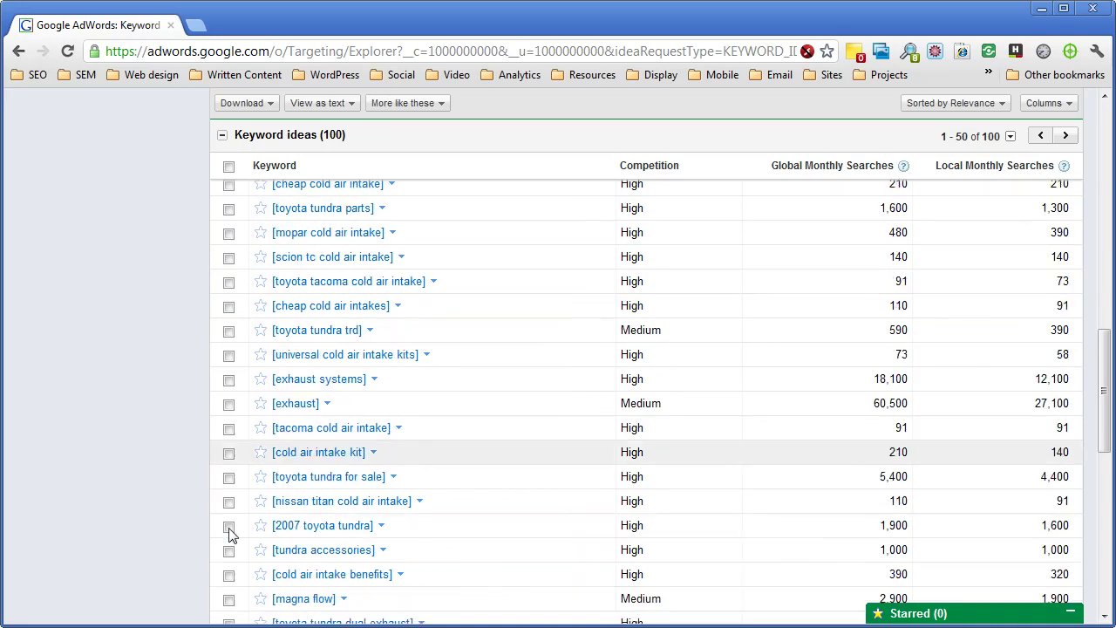
{"action": "scroll", "coordinate": [232, 523], "scroll_direction": "down", "scroll_amount": 1}
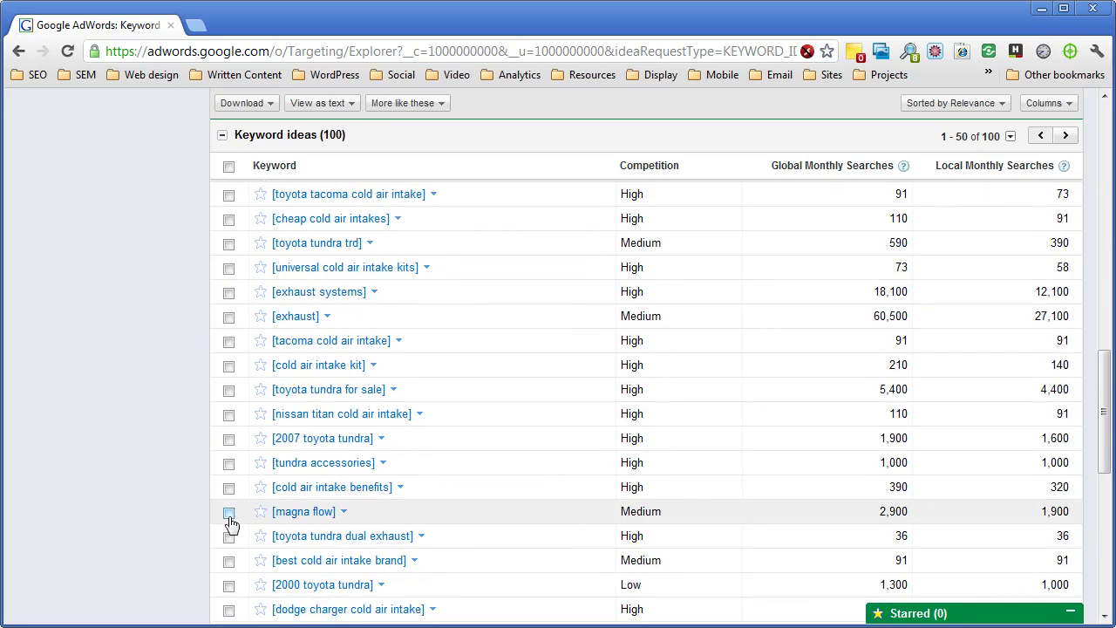
{"action": "left_click", "coordinate": [228, 537]}
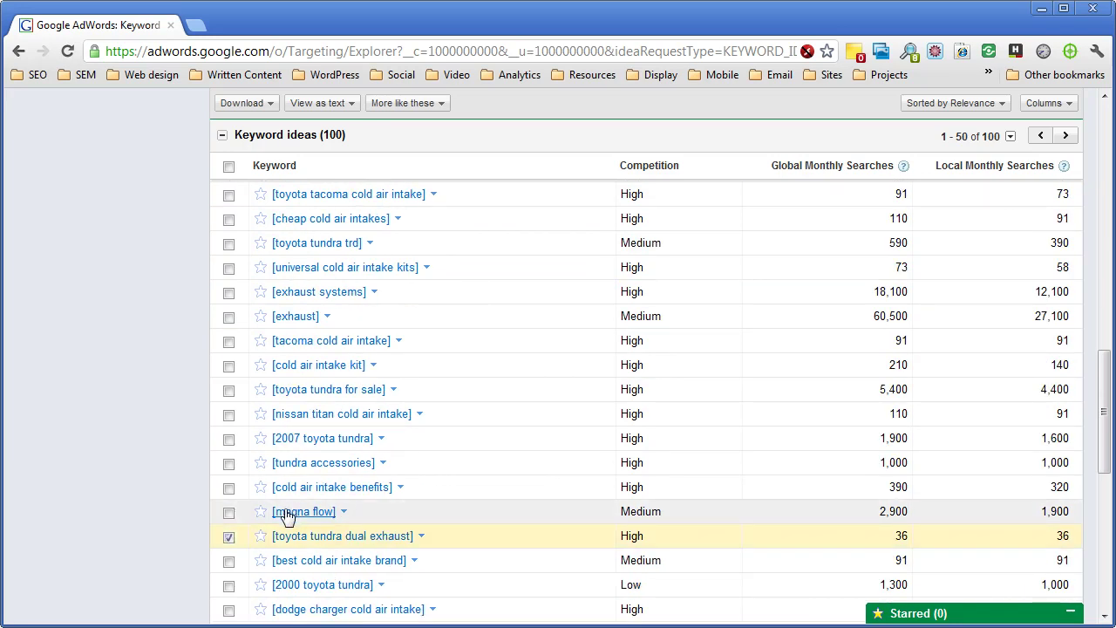
Check [2000 toyota tundra exhaust] and [cold air intake toyota tundra], then scroll back to the top
{"action": "scroll", "coordinate": [286, 515], "scroll_direction": "down", "scroll_amount": 1}
{"action": "scroll", "coordinate": [262, 526], "scroll_direction": "down", "scroll_amount": 1}
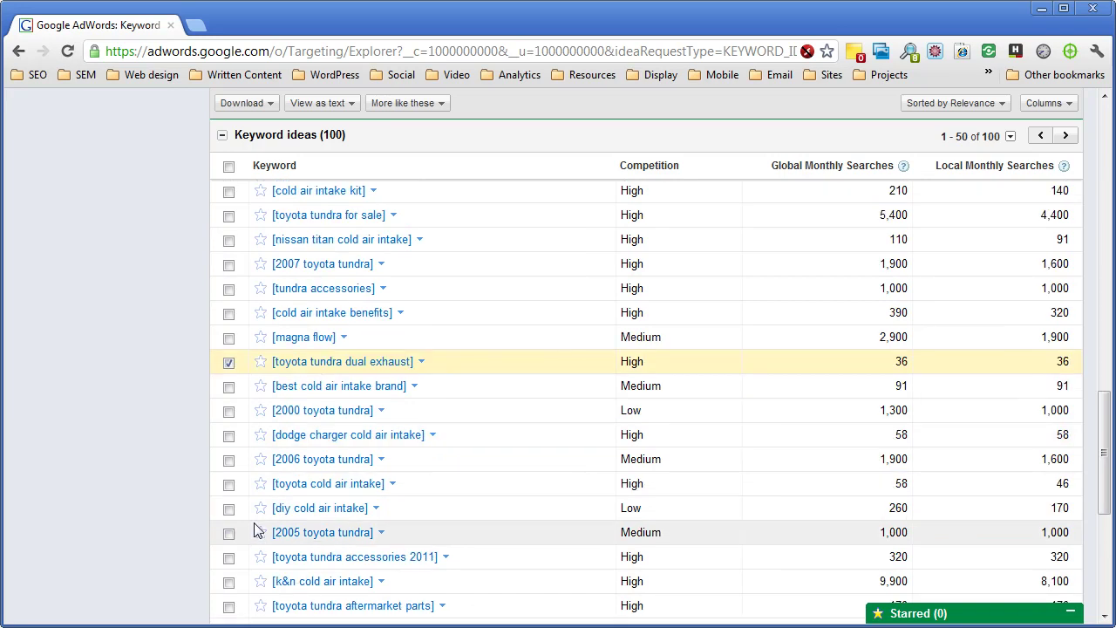
{"action": "scroll", "coordinate": [260, 502], "scroll_direction": "down", "scroll_amount": 1}
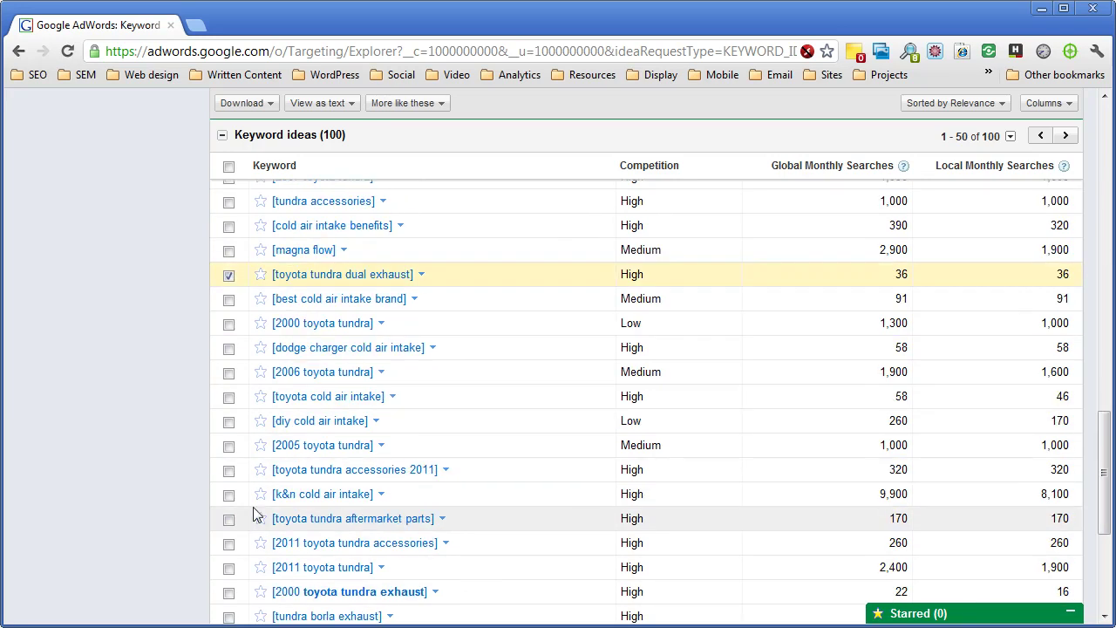
{"action": "scroll", "coordinate": [253, 511], "scroll_direction": "down", "scroll_amount": 1}
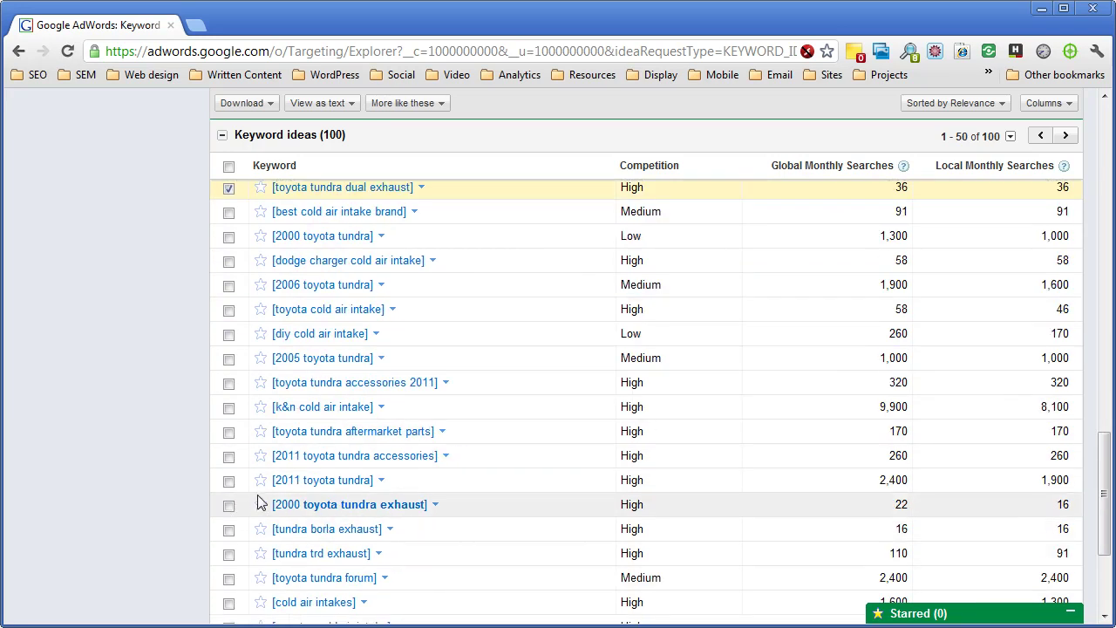
{"action": "left_click", "coordinate": [229, 508]}
{"action": "scroll", "coordinate": [365, 511], "scroll_direction": "down", "scroll_amount": 1}
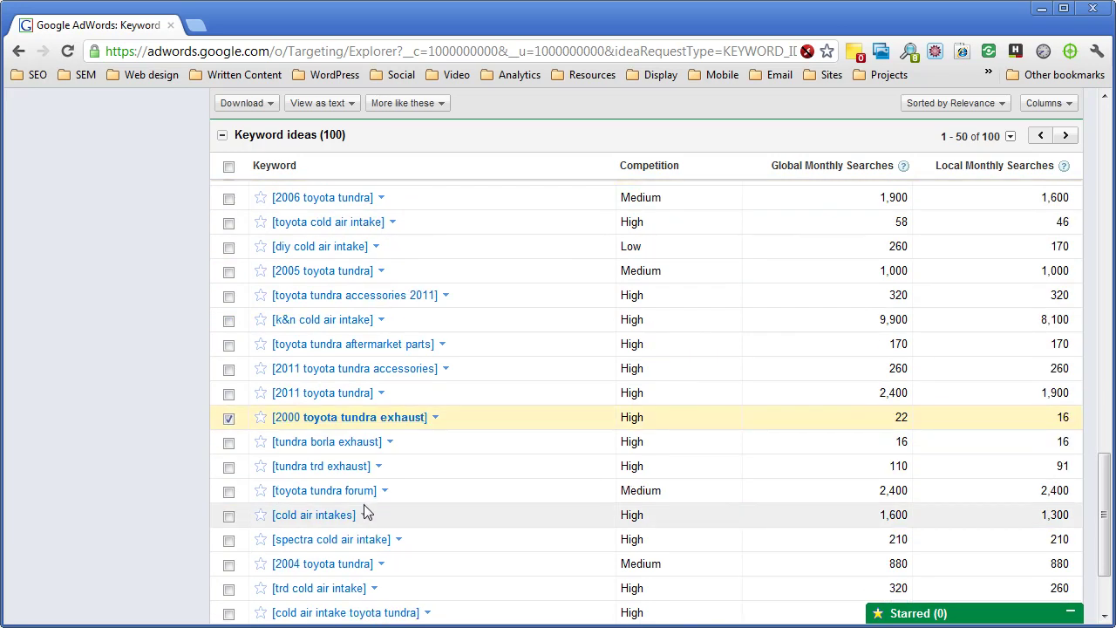
{"action": "scroll", "coordinate": [365, 511], "scroll_direction": "down", "scroll_amount": 1}
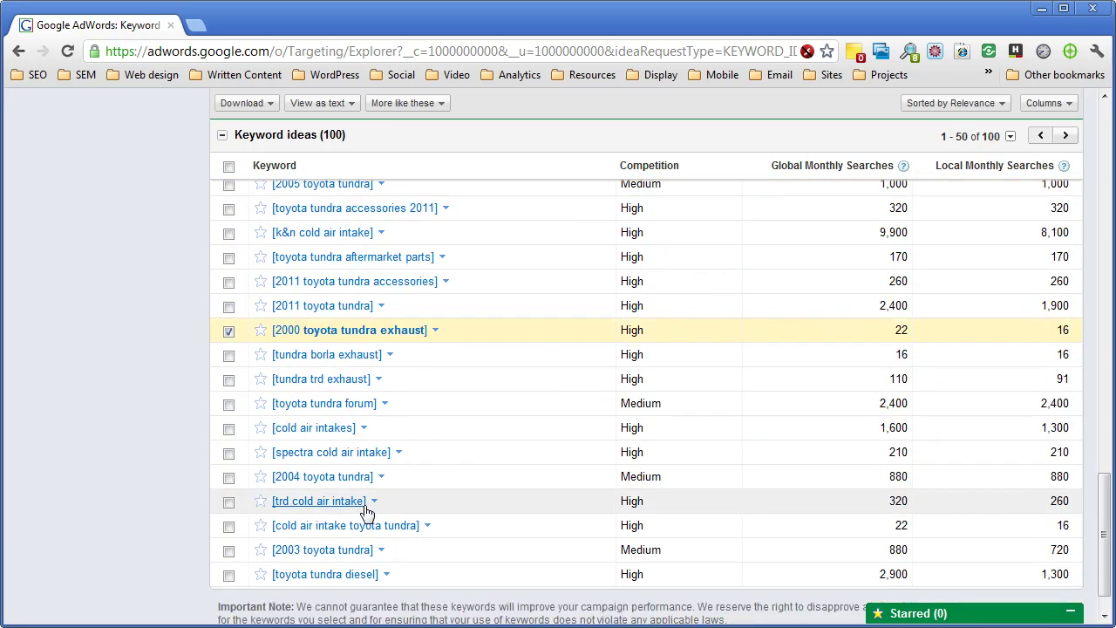
{"action": "left_click", "coordinate": [229, 526]}
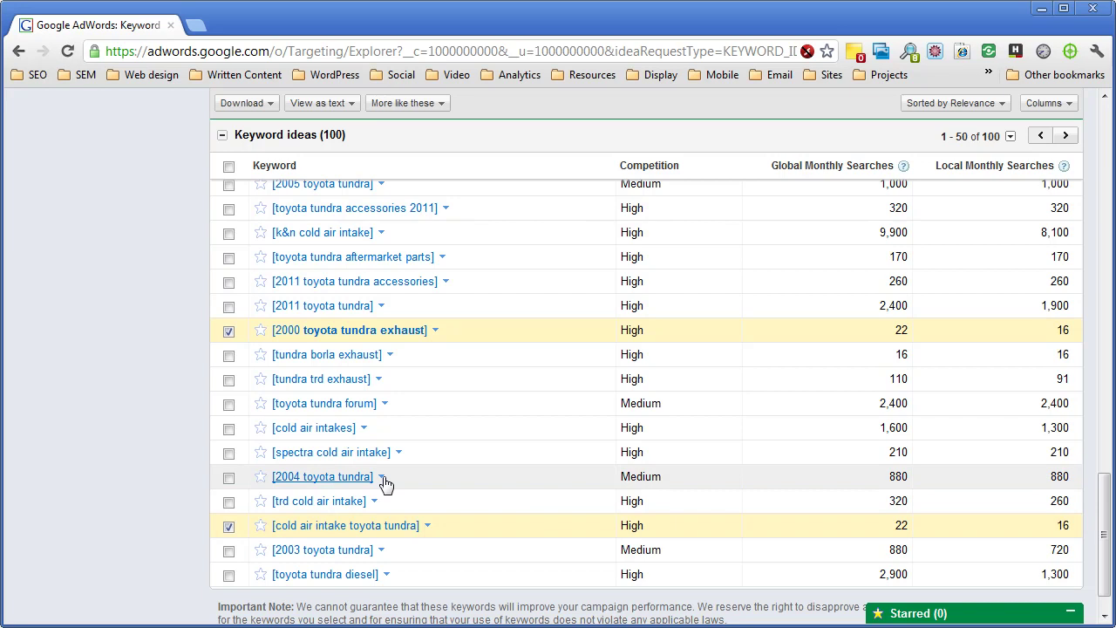
{"action": "scroll", "coordinate": [386, 486], "scroll_direction": "up", "scroll_amount": 2}
{"action": "scroll", "coordinate": [386, 486], "scroll_direction": "up", "scroll_amount": 4}
{"action": "scroll", "coordinate": [386, 486], "scroll_direction": "up", "scroll_amount": 4}
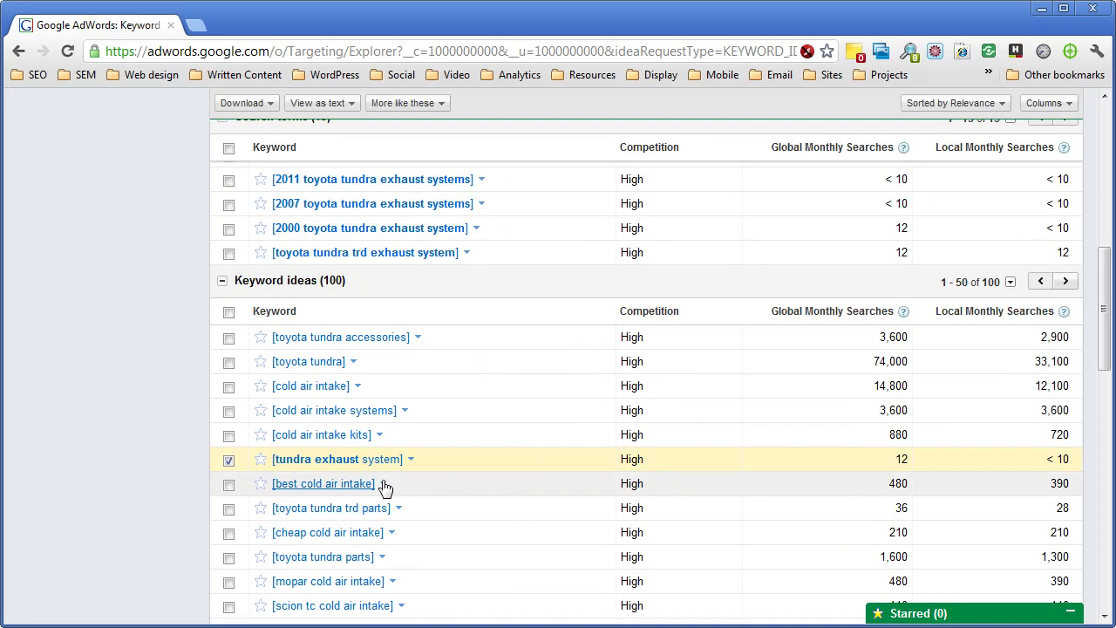
{"action": "scroll", "coordinate": [386, 485], "scroll_direction": "up", "scroll_amount": 2}
{"action": "scroll", "coordinate": [381, 489], "scroll_direction": "up", "scroll_amount": 1}
{"action": "scroll", "coordinate": [375, 490], "scroll_direction": "up", "scroll_amount": 1}
{"action": "scroll", "coordinate": [372, 490], "scroll_direction": "down", "scroll_amount": 1}
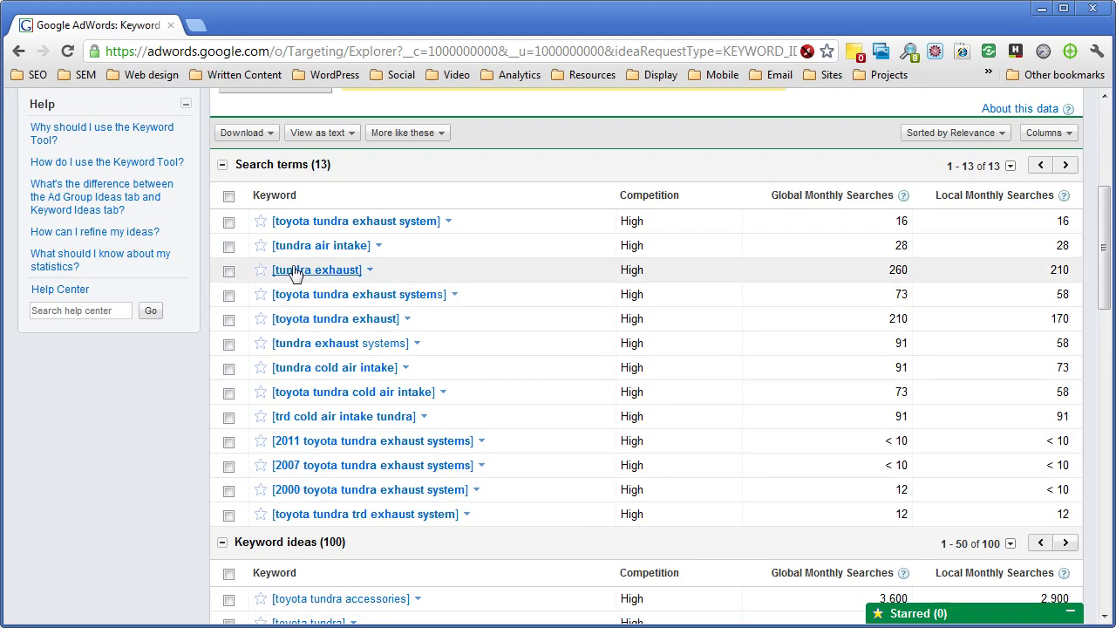
Select all 13 search terms and download the 17 selected keywords via Download > Selected
{"action": "scroll", "coordinate": [286, 219], "scroll_direction": "down", "scroll_amount": 2}
{"action": "scroll", "coordinate": [369, 460], "scroll_direction": "up", "scroll_amount": 2}
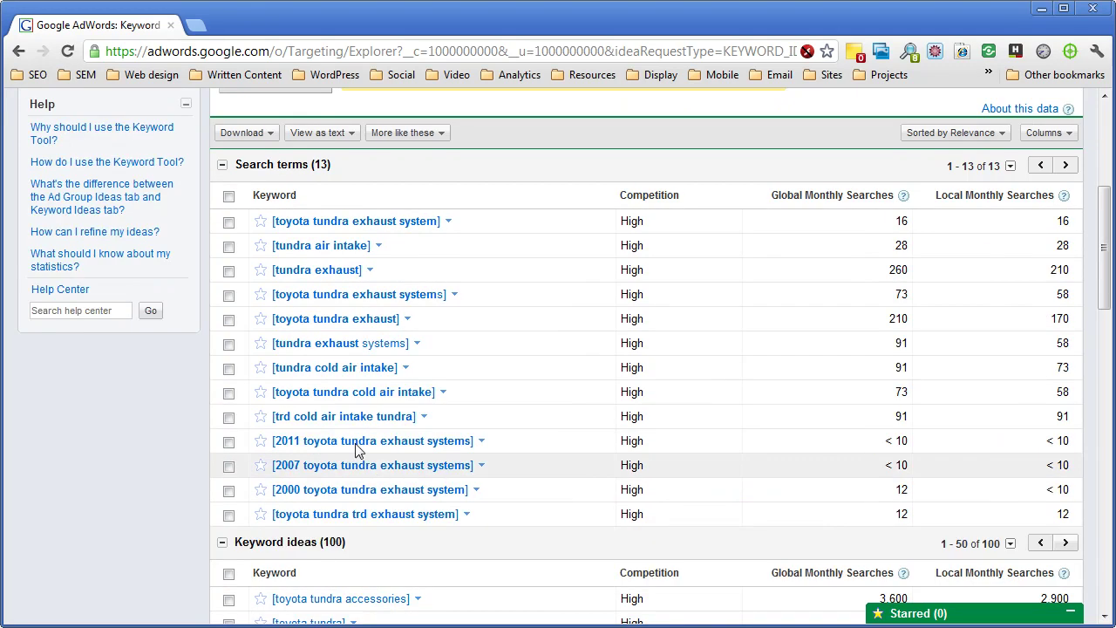
{"action": "left_click", "coordinate": [229, 196]}
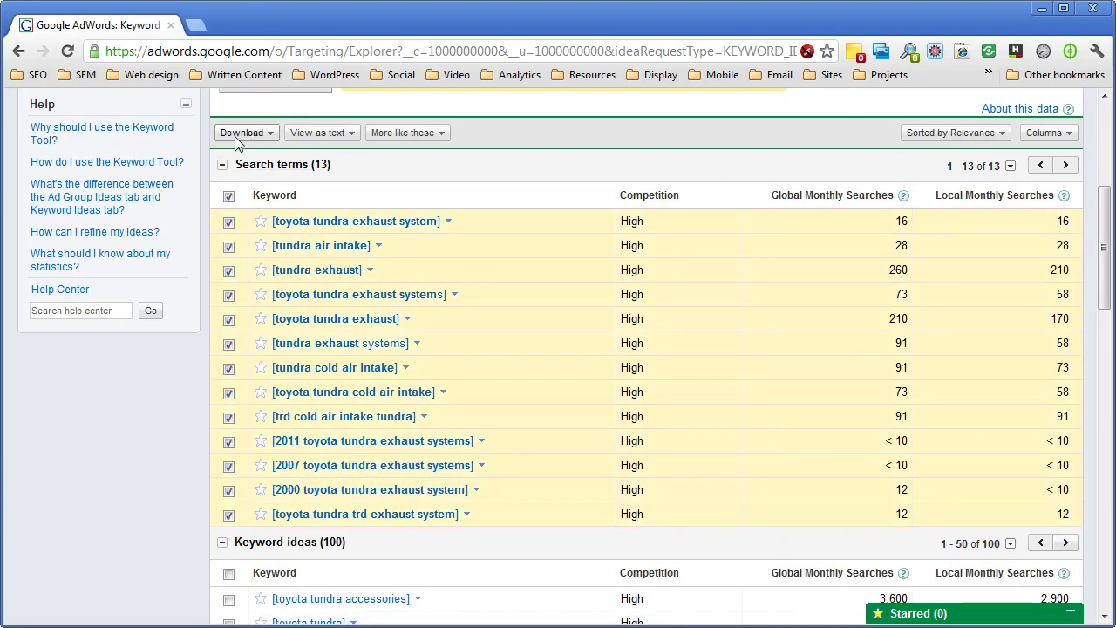
{"action": "left_click", "coordinate": [269, 133]}
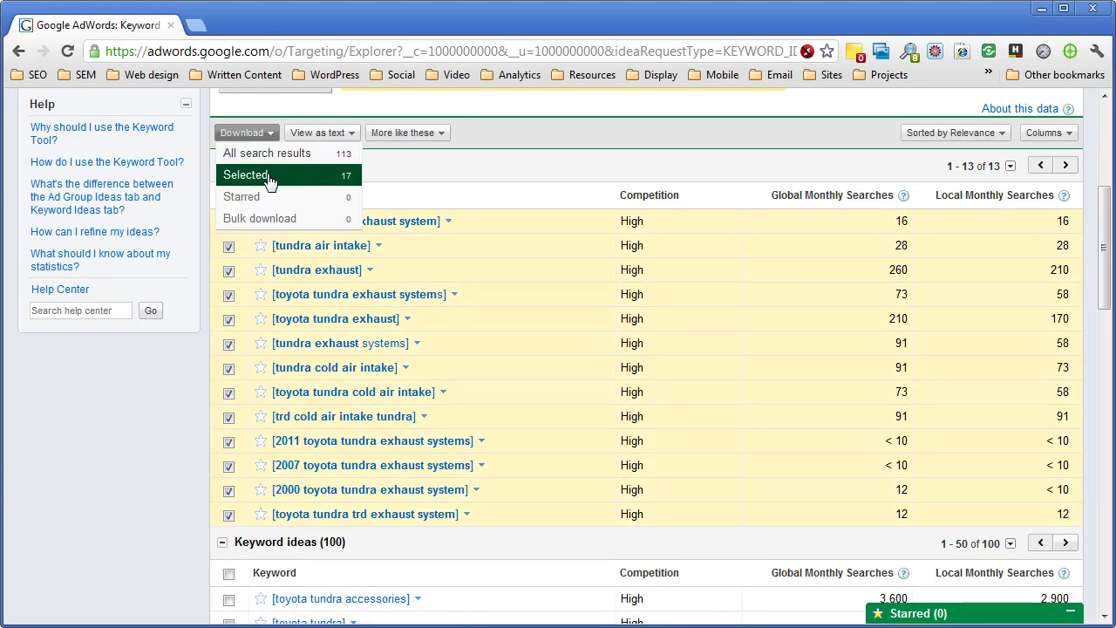
{"action": "left_click", "coordinate": [272, 177]}
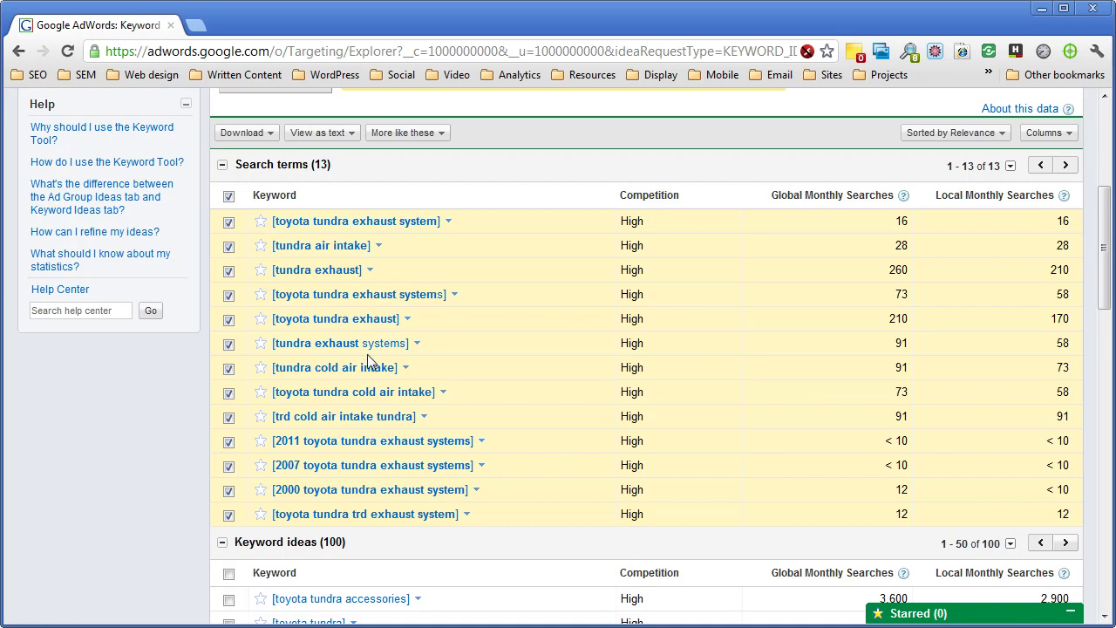
{"action": "scroll", "coordinate": [325, 415], "scroll_direction": "down", "scroll_amount": 2}
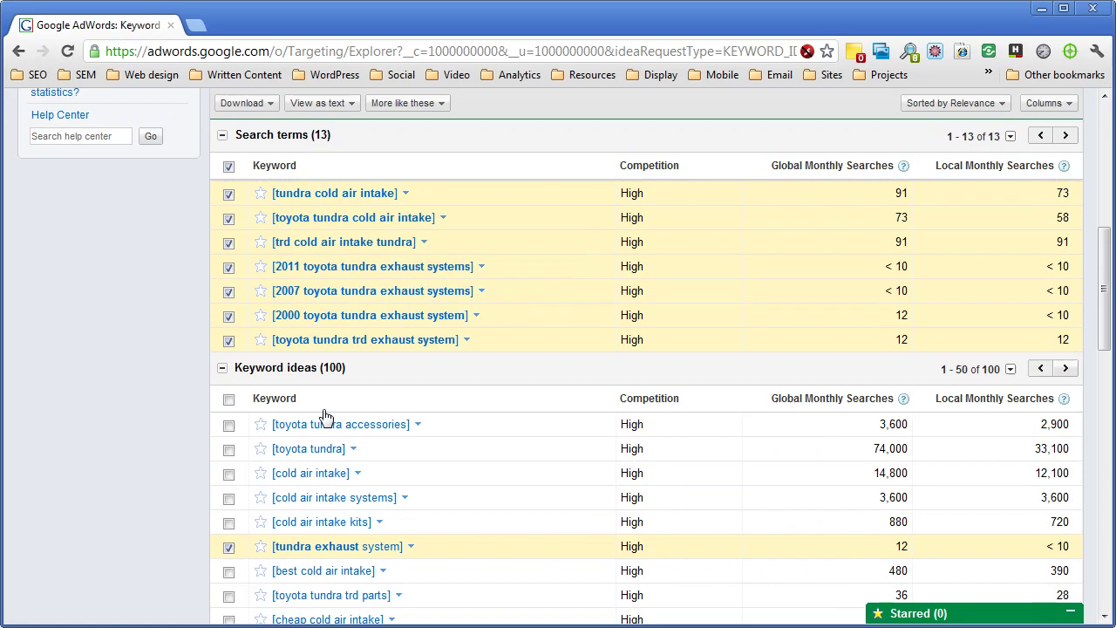
{"action": "scroll", "coordinate": [324, 413], "scroll_direction": "down", "scroll_amount": 1}
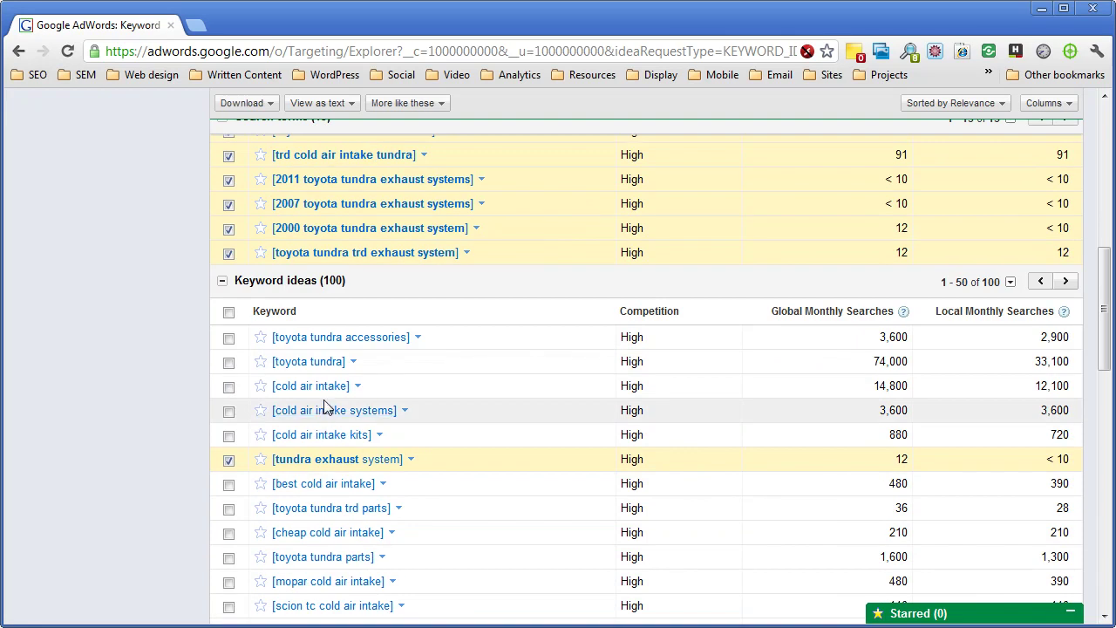
{"action": "scroll", "coordinate": [326, 409], "scroll_direction": "down", "scroll_amount": 1}
{"action": "scroll", "coordinate": [354, 396], "scroll_direction": "down", "scroll_amount": 1}
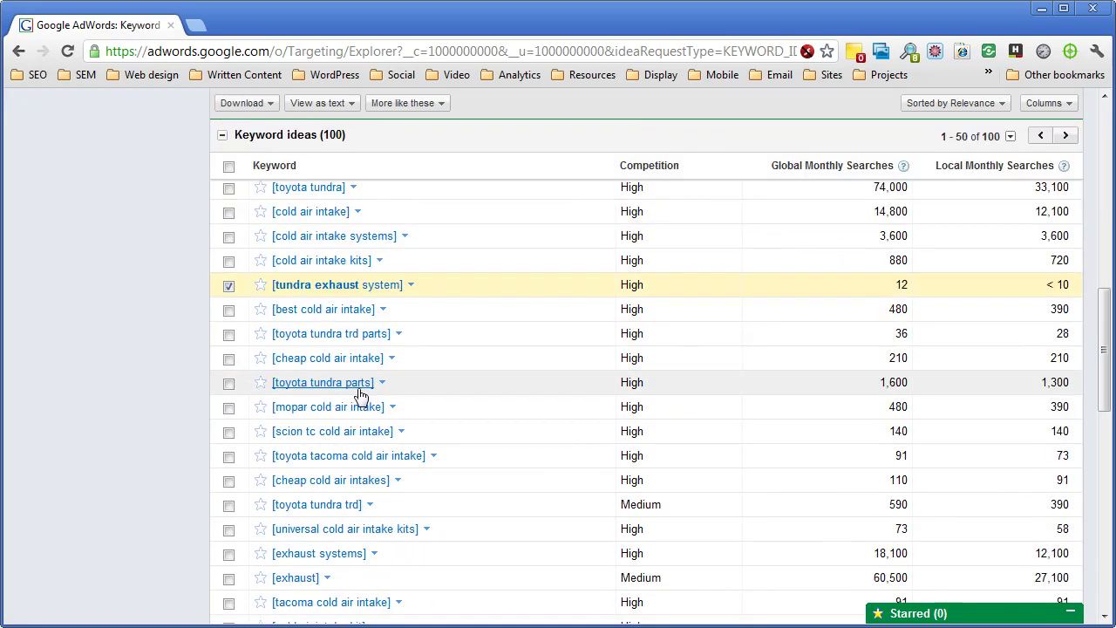
{"action": "scroll", "coordinate": [353, 395], "scroll_direction": "down", "scroll_amount": 2}
{"action": "scroll", "coordinate": [353, 398], "scroll_direction": "down", "scroll_amount": 2}
{"action": "scroll", "coordinate": [352, 391], "scroll_direction": "down", "scroll_amount": 2}
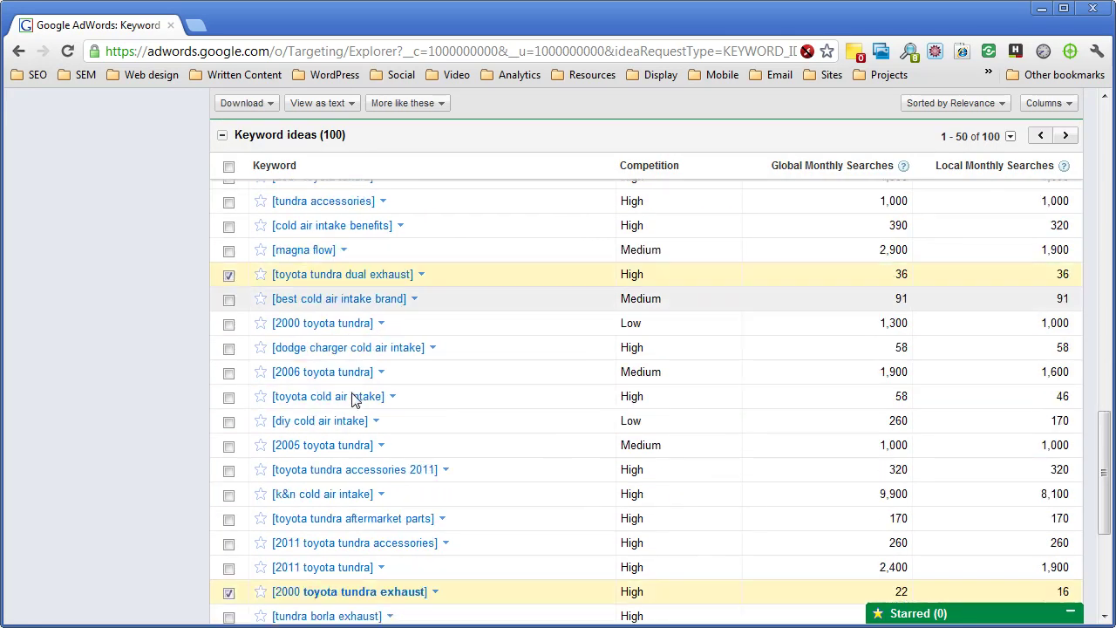
{"action": "scroll", "coordinate": [349, 393], "scroll_direction": "up", "scroll_amount": 1}
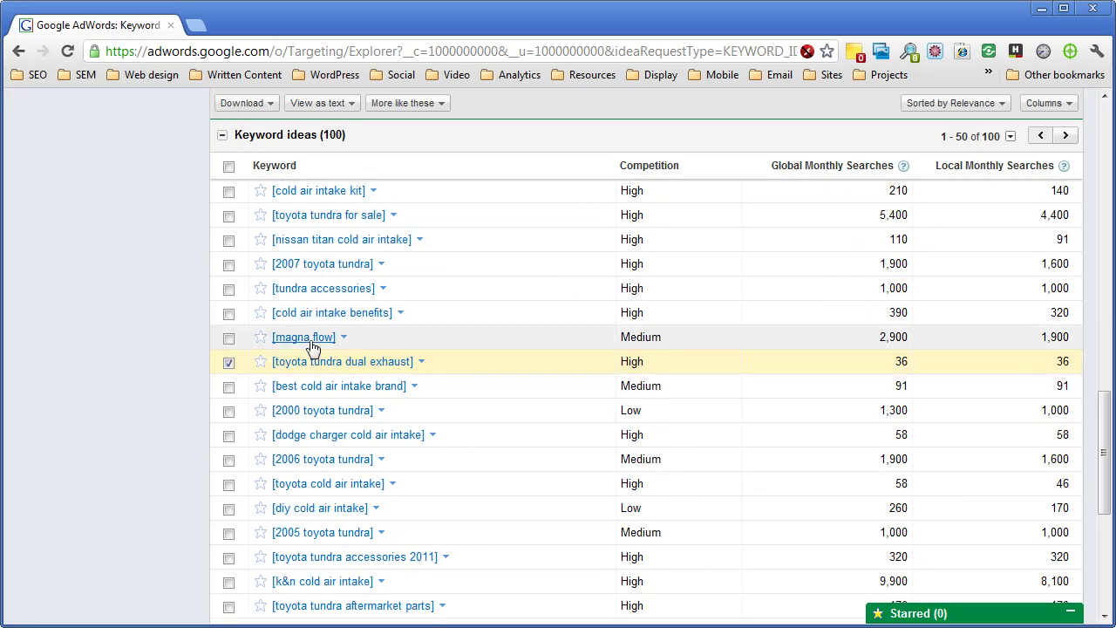
{"action": "scroll", "coordinate": [406, 352], "scroll_direction": "down", "scroll_amount": 1}
{"action": "scroll", "coordinate": [419, 354], "scroll_direction": "down", "scroll_amount": 2}
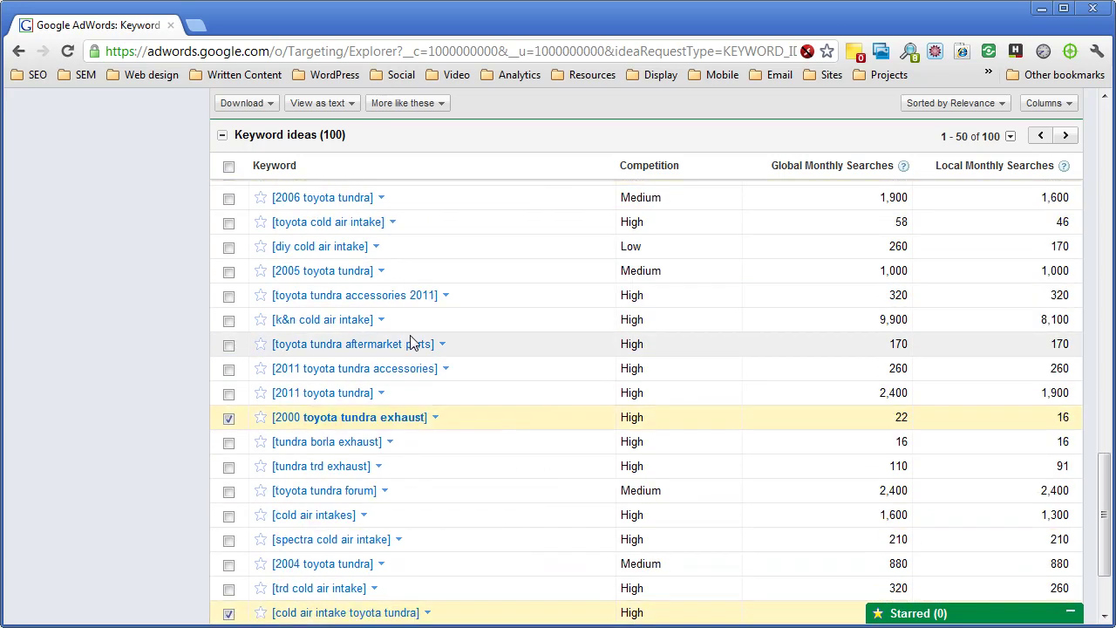
{"action": "scroll", "coordinate": [400, 357], "scroll_direction": "down", "scroll_amount": 1}
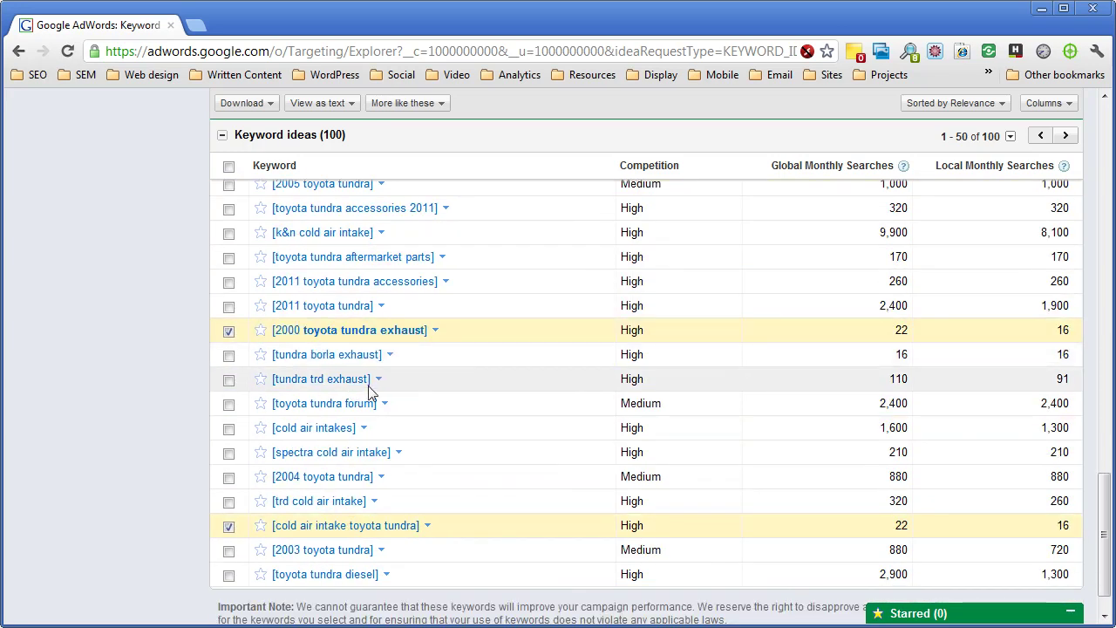
{"action": "scroll", "coordinate": [369, 395], "scroll_direction": "up", "scroll_amount": 1}
{"action": "scroll", "coordinate": [371, 397], "scroll_direction": "up", "scroll_amount": 5}
{"action": "scroll", "coordinate": [372, 397], "scroll_direction": "up", "scroll_amount": 6}
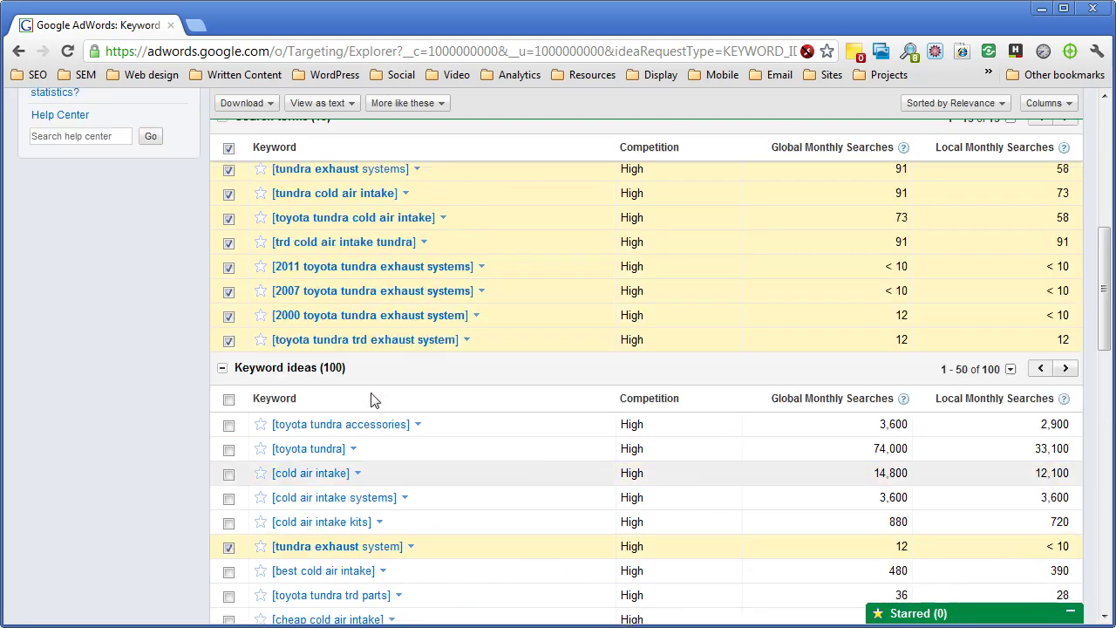
{"action": "scroll", "coordinate": [374, 398], "scroll_direction": "up", "scroll_amount": 5}
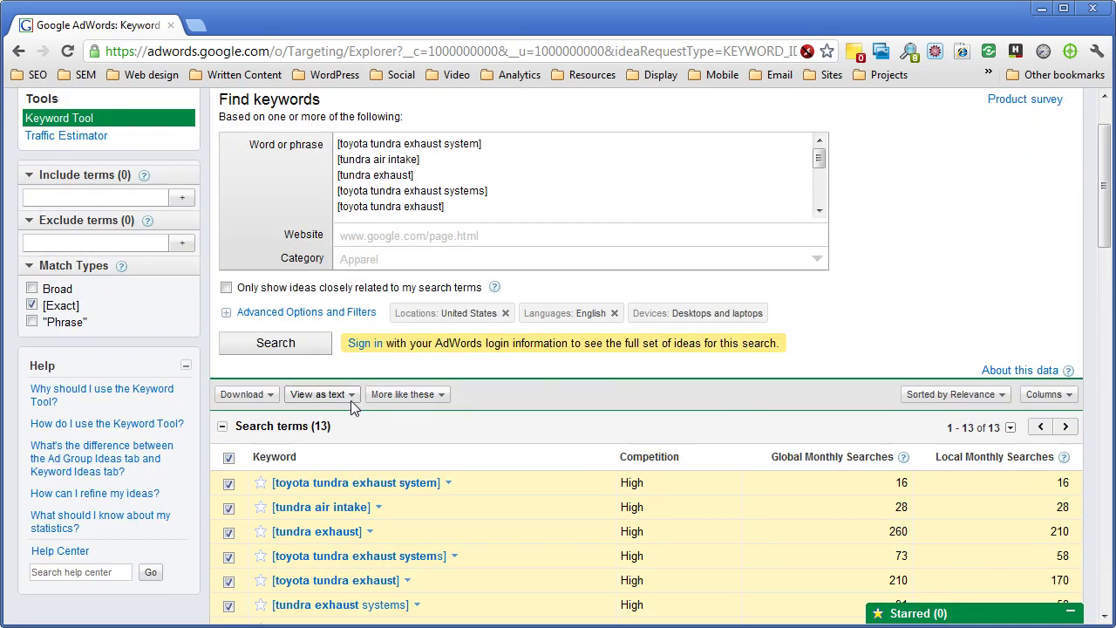